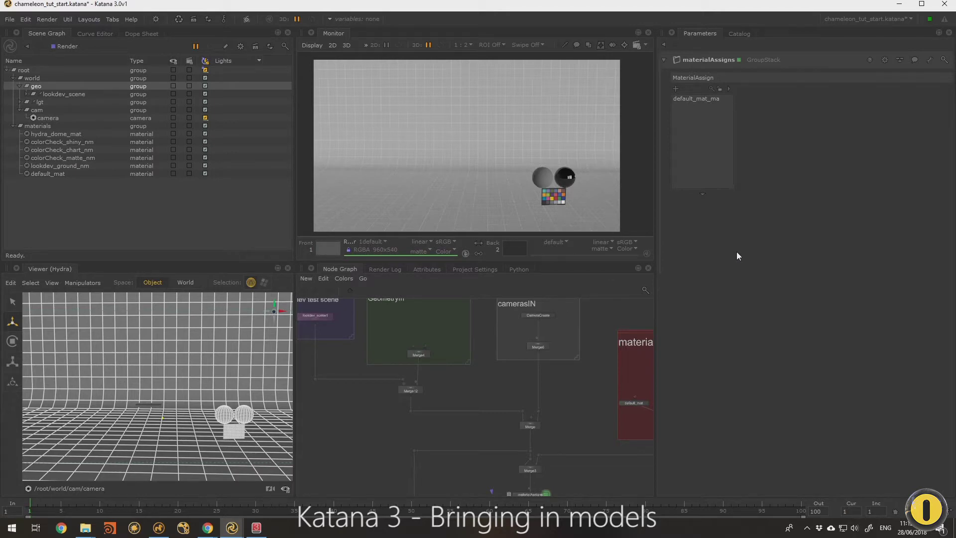
- Examine the lookdev test scene, GeometryIn, camerasIN and materials groups in the node graph
{"action": "middle_click_drag", "start_coordinate": [375, 322], "coordinate": [410, 365]}
{"action": "left_click_drag", "start_coordinate": [398, 324], "coordinate": [517, 412]}
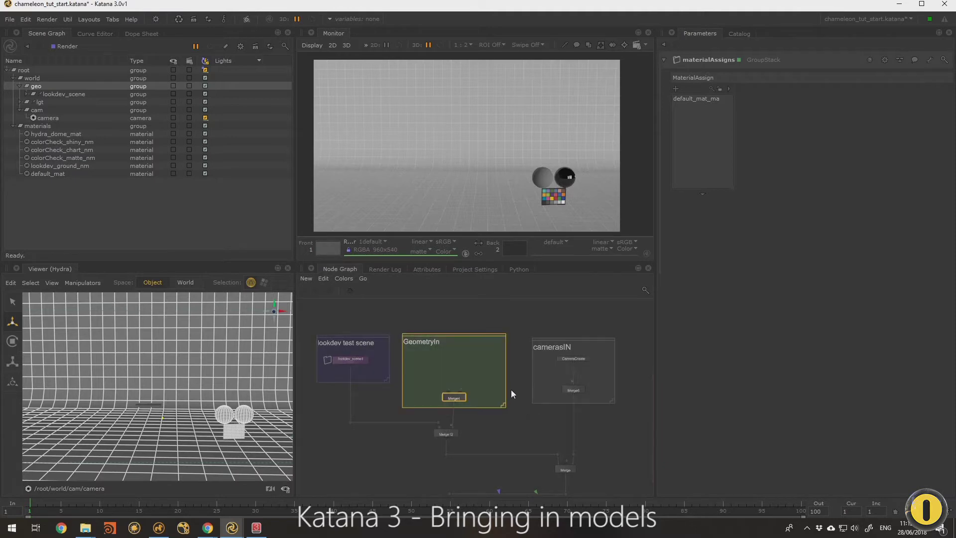
{"action": "scroll", "coordinate": [512, 387], "scroll_direction": "up", "scroll_amount": 3}
{"action": "scroll", "coordinate": [513, 386], "scroll_direction": "down", "scroll_amount": 3}
{"action": "middle_click_drag", "start_coordinate": [564, 385], "coordinate": [505, 381]}
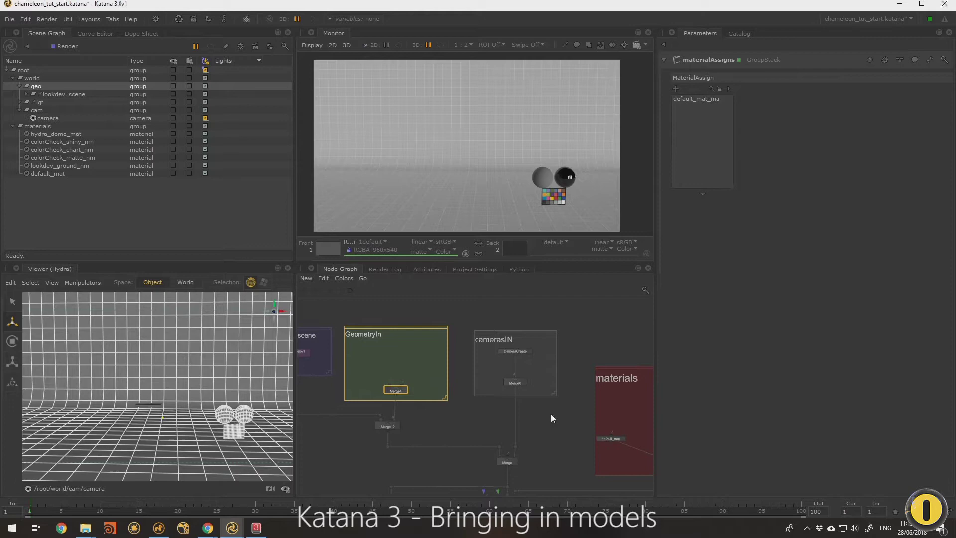
{"action": "middle_click_drag", "start_coordinate": [551, 414], "coordinate": [462, 402]}
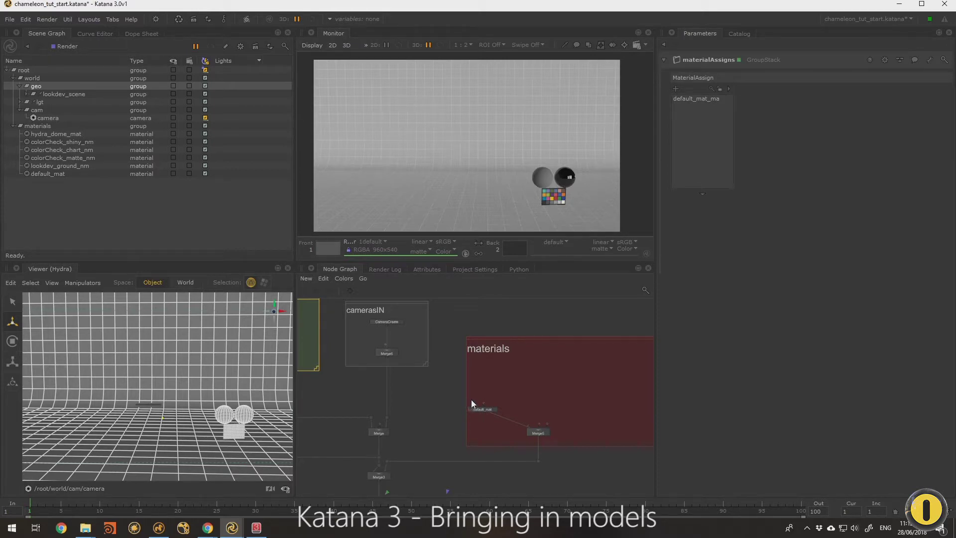
{"action": "middle_click_drag", "start_coordinate": [301, 346], "coordinate": [472, 363]}
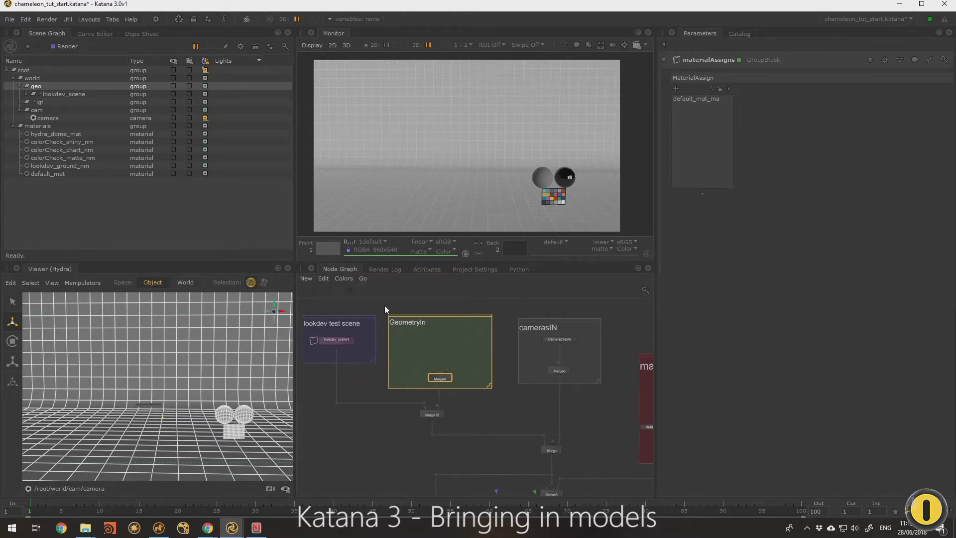
- Switch to the browser to view the 3Delight Lookdev scene / template forum post, and return to Katana
{"action": "key", "text": "alt+Tab"}
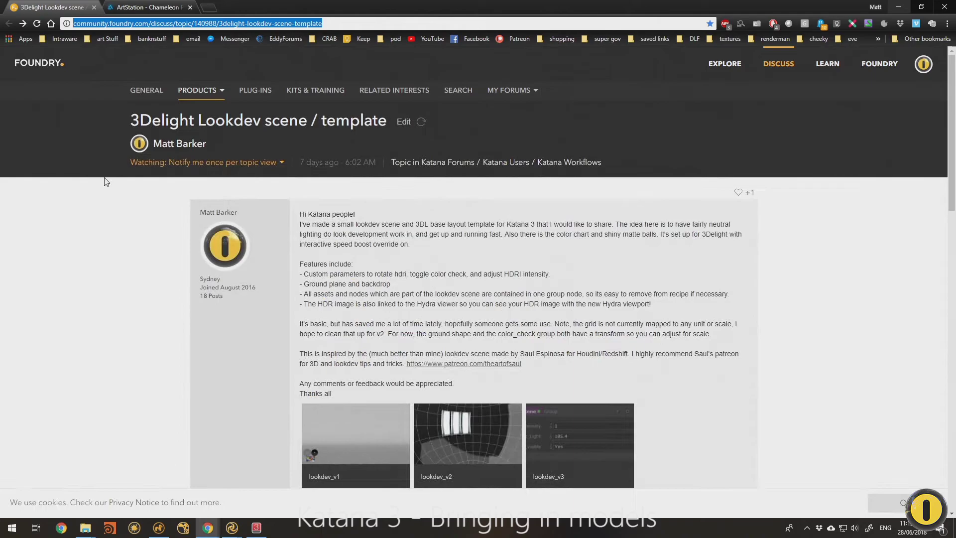
{"action": "scroll", "coordinate": [106, 182], "scroll_direction": "down", "scroll_amount": 2}
{"action": "key", "text": "alt+Tab"}
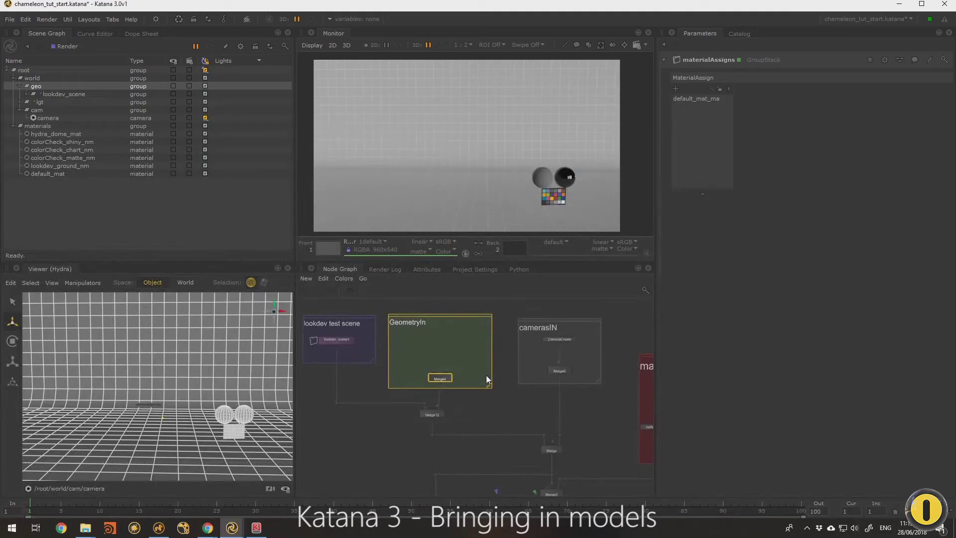
- Inspect the backdrop and color check objects in the Hydra viewer from several angles
{"action": "middle_click_drag", "start_coordinate": [577, 385], "coordinate": [524, 343]}
{"action": "middle_click_drag", "start_coordinate": [448, 305], "coordinate": [495, 347]}
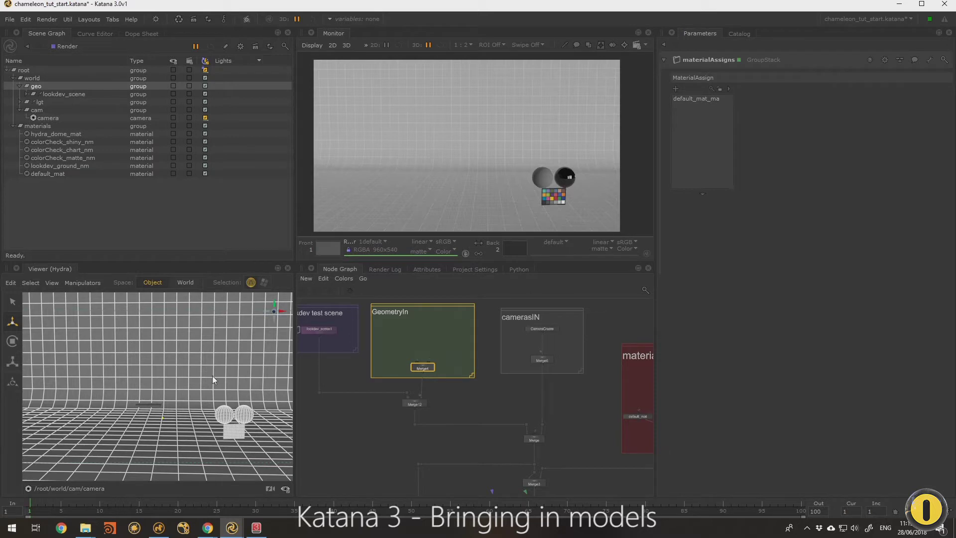
{"action": "left_click_drag", "start_coordinate": [212, 375], "coordinate": [249, 386], "text": "alt"}
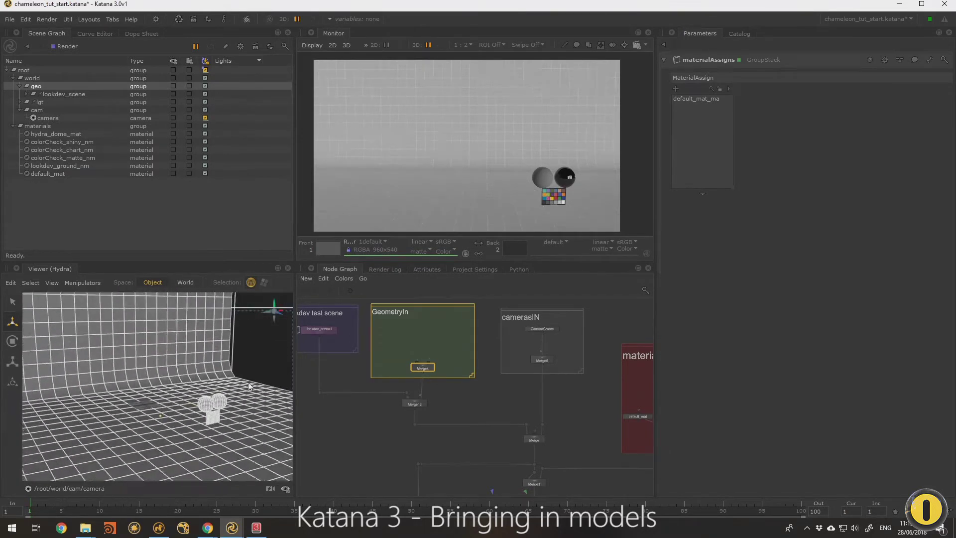
{"action": "right_click_drag", "start_coordinate": [248, 382], "coordinate": [205, 355], "text": "alt"}
{"action": "left_click_drag", "start_coordinate": [205, 355], "coordinate": [159, 359], "text": "alt"}
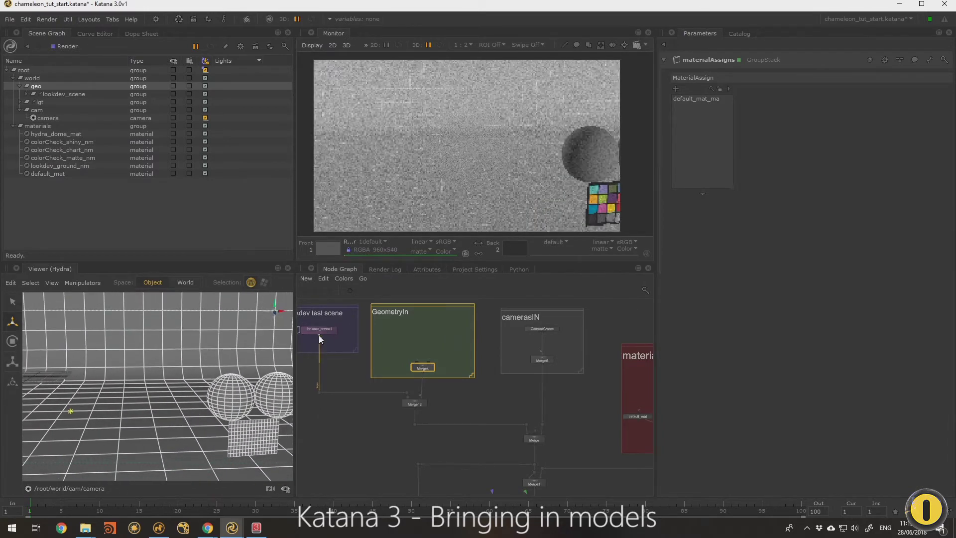
- Set colorCheck_visible to No on the lookdev_scene1 node and switch it back to Yes
{"action": "double_click", "coordinate": [321, 329]}
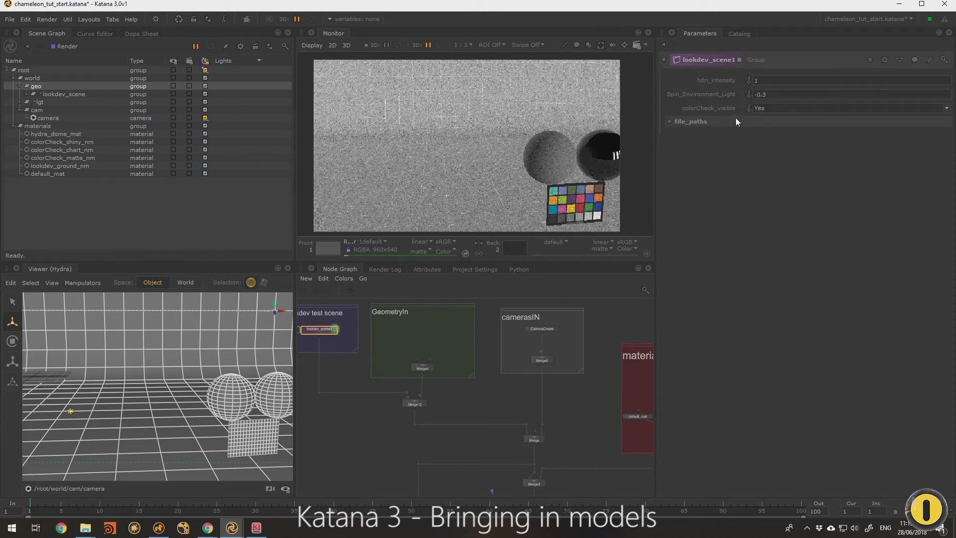
{"action": "left_click", "coordinate": [767, 109]}
{"action": "left_click", "coordinate": [770, 124]}
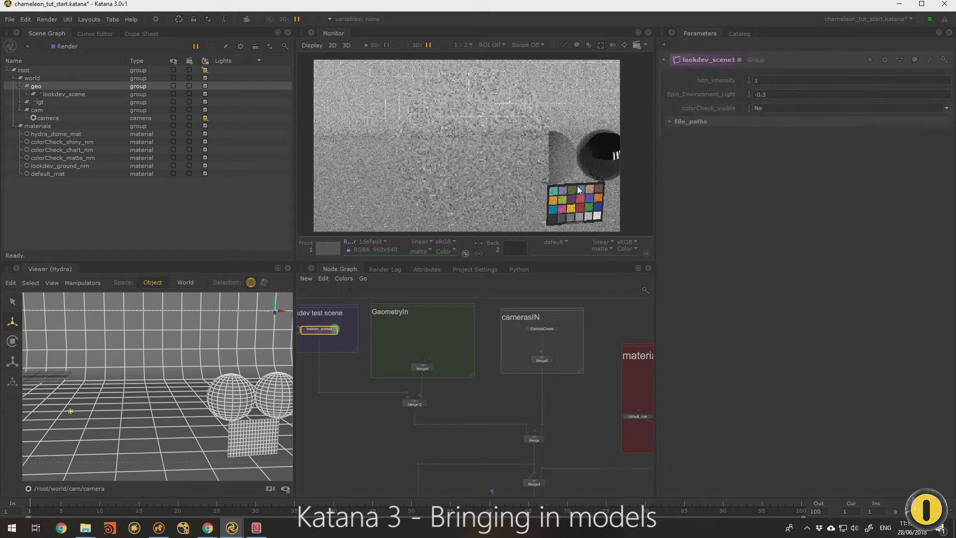
{"action": "left_click", "coordinate": [760, 109]}
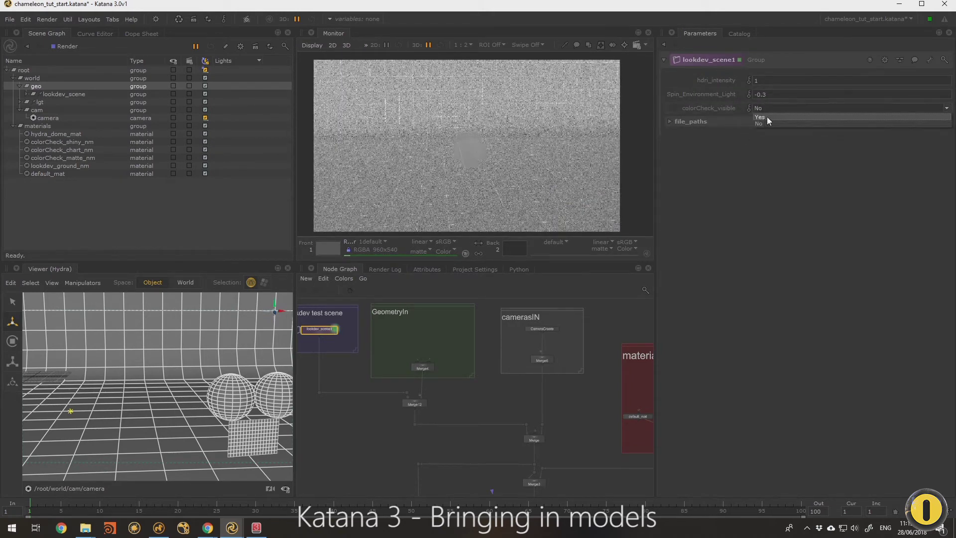
{"action": "left_click", "coordinate": [767, 118]}
- Rotate the lookdev scene's environment light by setting Spin_Environment_Light to about -28.9, checking the effect from different views
{"action": "left_click_drag", "start_coordinate": [713, 94], "coordinate": [281, 330]}
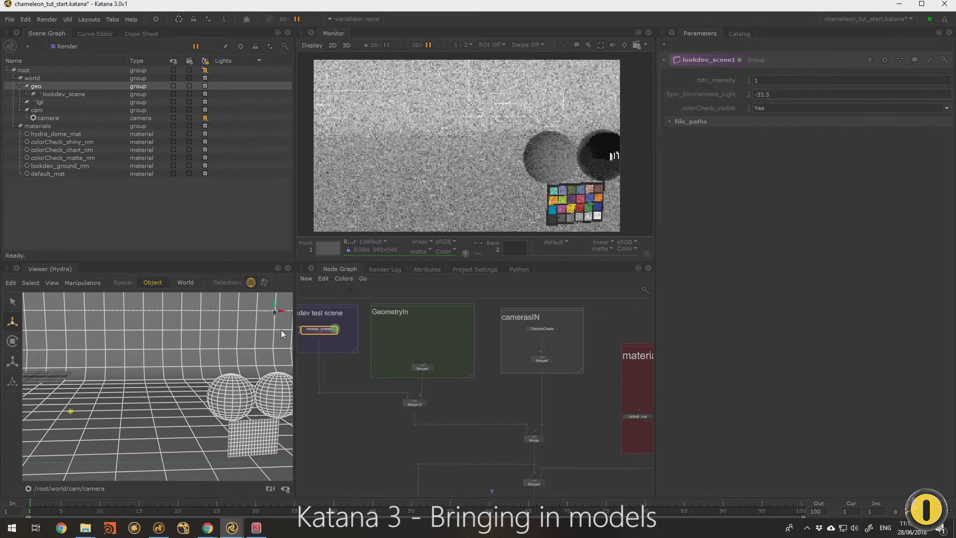
{"action": "right_click_drag", "start_coordinate": [281, 329], "coordinate": [73, 321], "text": "alt"}
{"action": "left_click_drag", "start_coordinate": [73, 321], "coordinate": [149, 333], "text": "alt"}
{"action": "left_click_drag", "start_coordinate": [705, 97], "coordinate": [680, 100]}
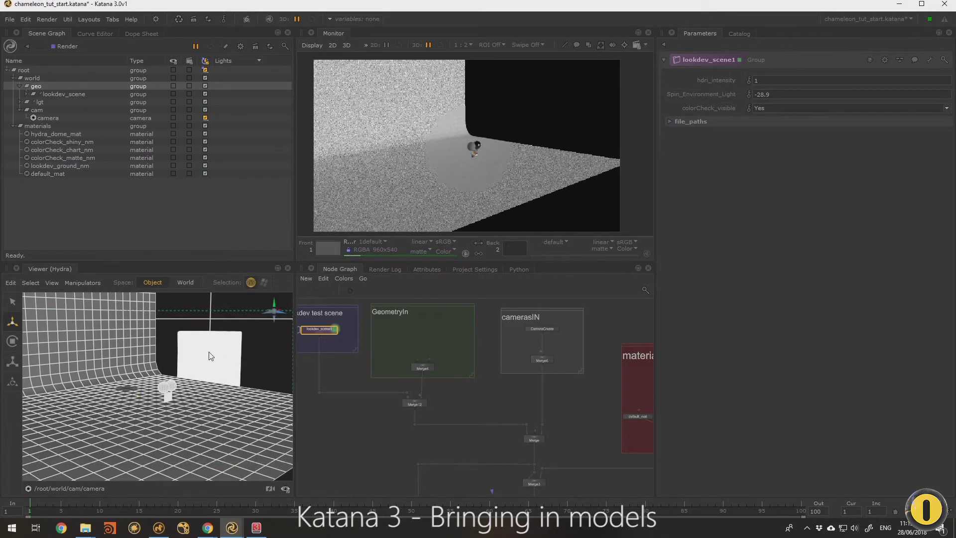
{"action": "left_click_drag", "start_coordinate": [211, 355], "coordinate": [178, 333], "text": "alt"}
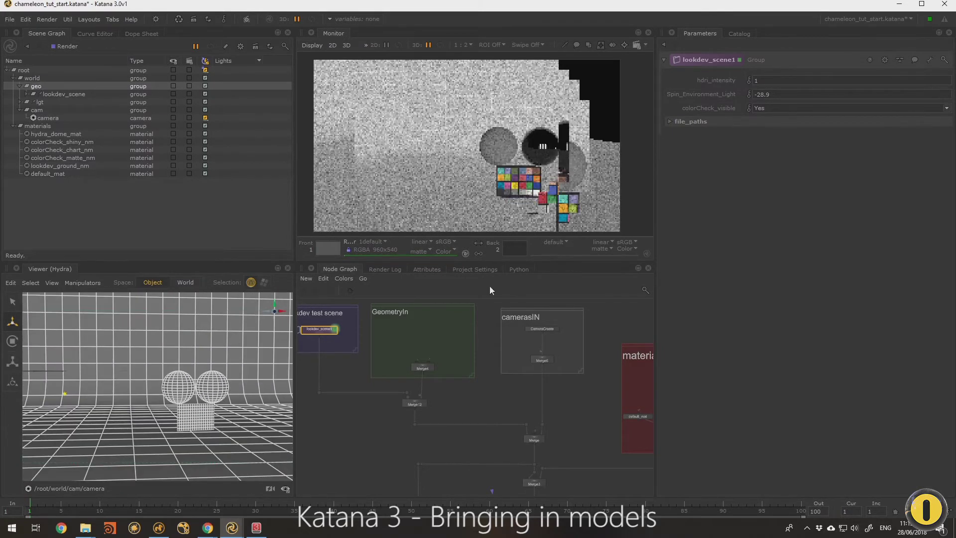
- Review the contents of the GeometryIn and camerasIN groups in the node graph
{"action": "middle_click_drag", "start_coordinate": [462, 345], "coordinate": [422, 348]}
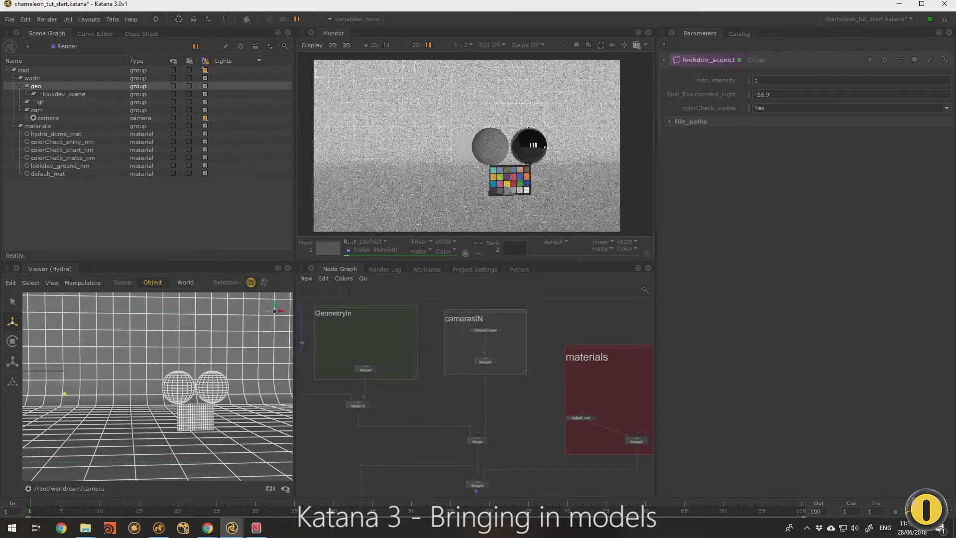
{"action": "middle_click_drag", "start_coordinate": [433, 299], "coordinate": [457, 313]}
{"action": "left_click_drag", "start_coordinate": [463, 309], "coordinate": [322, 402]}
{"action": "middle_click_drag", "start_coordinate": [565, 314], "coordinate": [449, 300]}
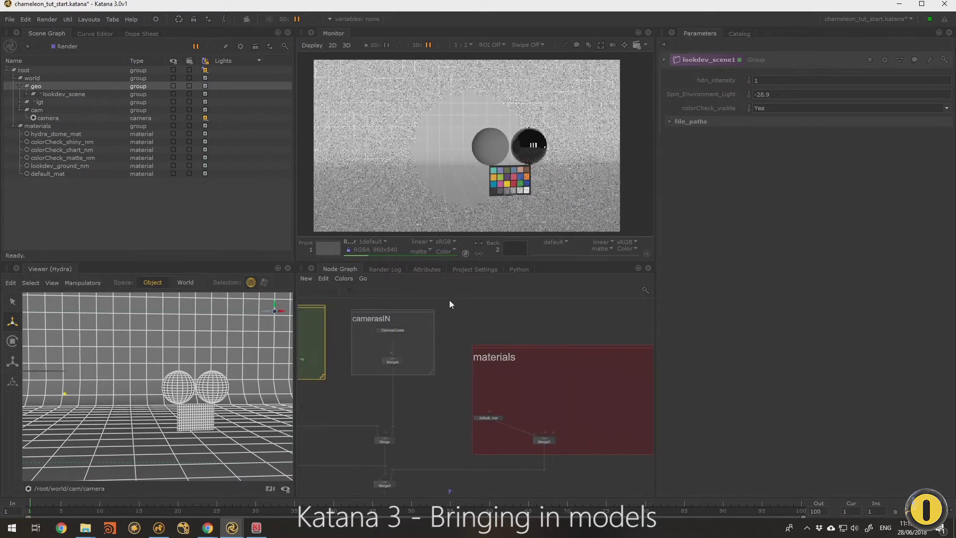
{"action": "left_click_drag", "start_coordinate": [449, 299], "coordinate": [411, 377]}
{"action": "mouse_move", "coordinate": [509, 377]}
{"action": "middle_mouse_down"}
{"action": "mouse_move", "coordinate": [489, 363]}
{"action": "mouse_move", "coordinate": [498, 384]}
{"action": "middle_mouse_up"}
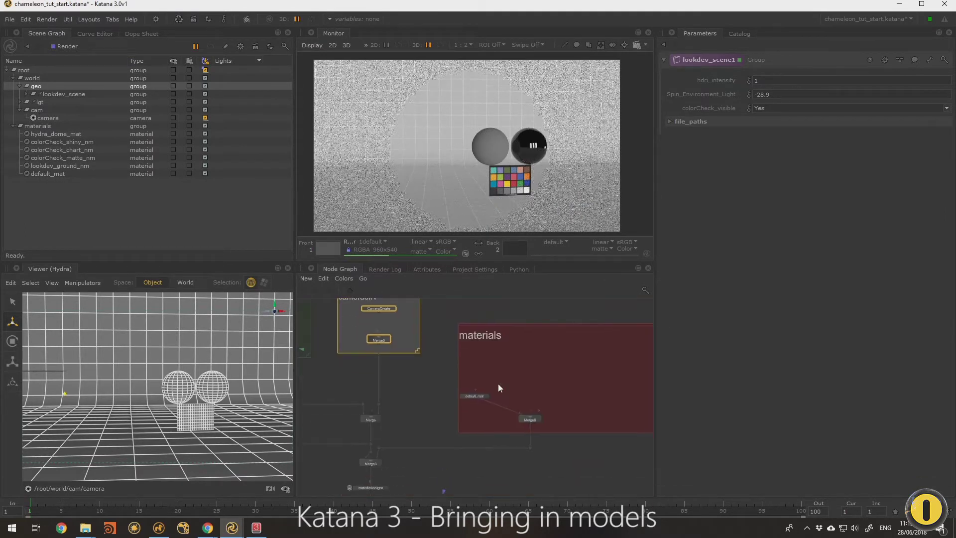
- Shift the default_mat node slightly within the materials group and show its material parameters
{"action": "scroll", "coordinate": [498, 384], "scroll_direction": "up", "scroll_amount": 4}
{"action": "left_click", "coordinate": [456, 403]}
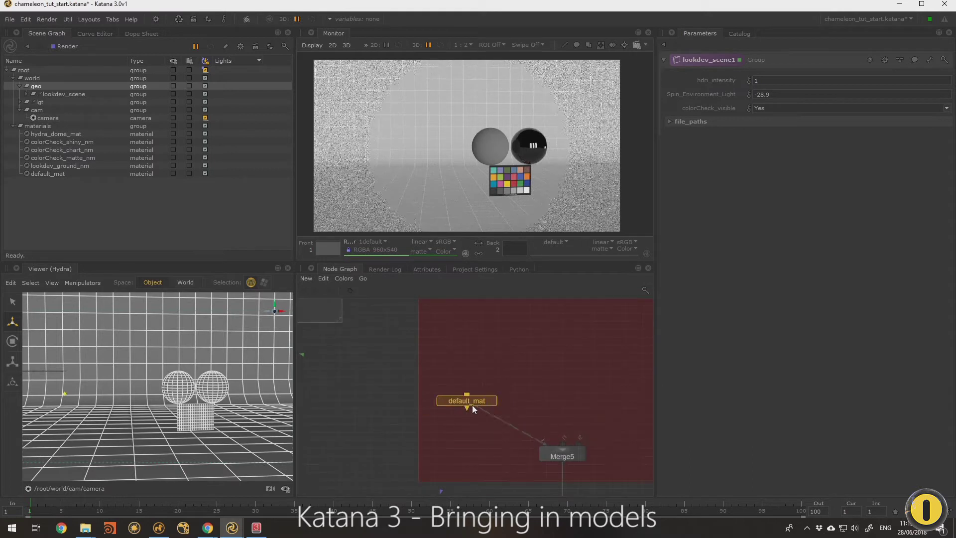
{"action": "left_click_drag", "start_coordinate": [472, 405], "coordinate": [462, 411]}
{"action": "left_click", "coordinate": [476, 409]}
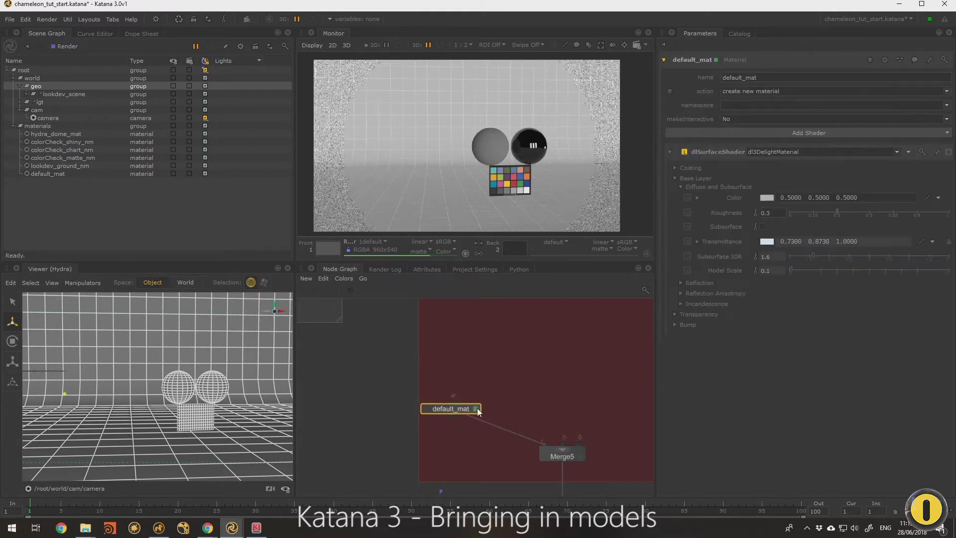
{"action": "left_click", "coordinate": [489, 379]}
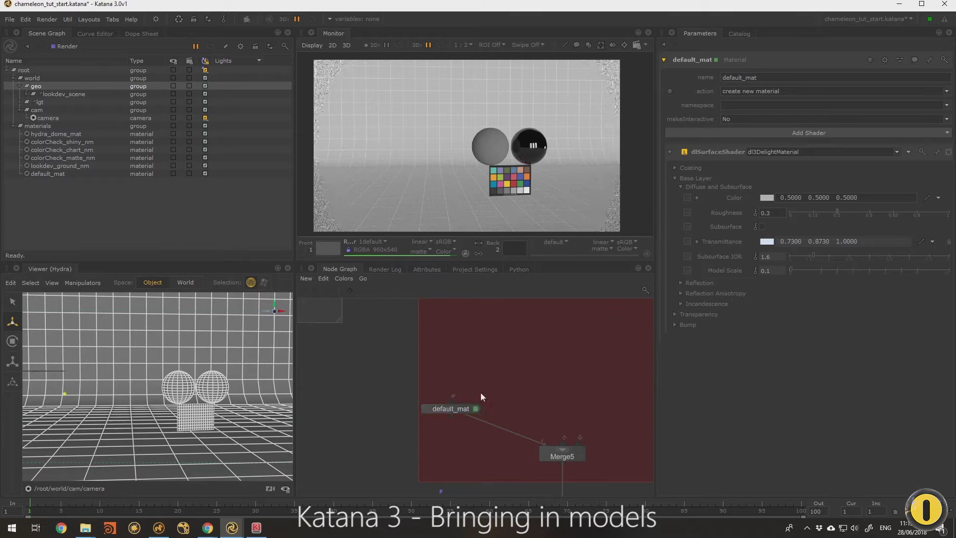
- Follow the node graph down from the materials group to examine the materialAssigns node and the lookfile bake group
{"action": "middle_click_drag", "start_coordinate": [501, 399], "coordinate": [500, 370]}
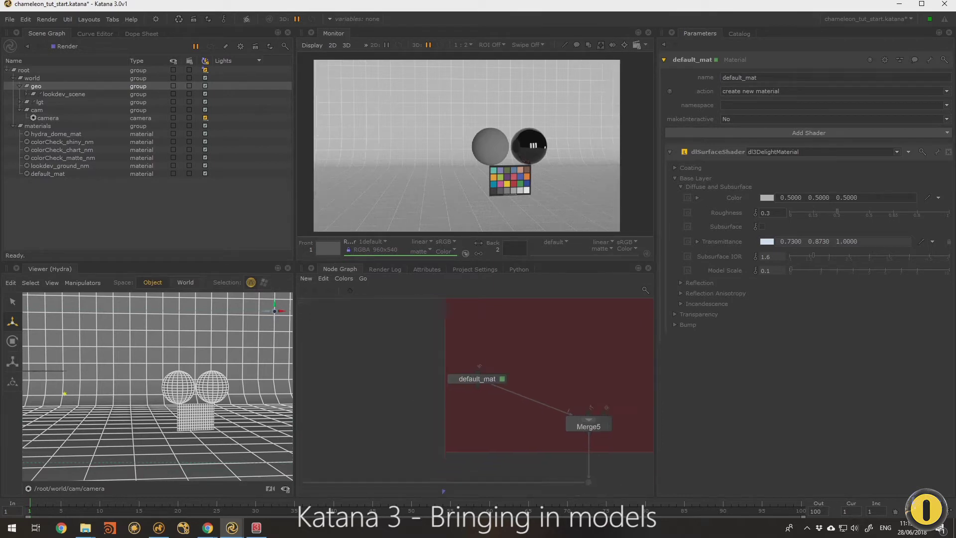
{"action": "middle_click_drag", "start_coordinate": [481, 434], "coordinate": [522, 369]}
{"action": "middle_click_drag", "start_coordinate": [515, 326], "coordinate": [497, 387]}
{"action": "middle_click_drag", "start_coordinate": [342, 475], "coordinate": [506, 410]}
{"action": "middle_click_drag", "start_coordinate": [516, 462], "coordinate": [523, 346]}
{"action": "left_click_drag", "start_coordinate": [551, 350], "coordinate": [371, 401]}
{"action": "middle_click_drag", "start_coordinate": [496, 364], "coordinate": [507, 344]}
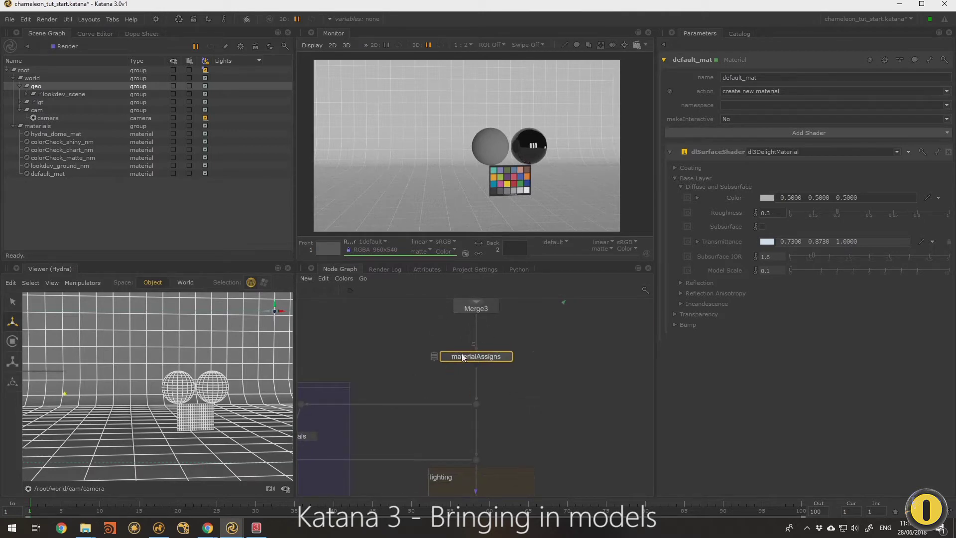
{"action": "middle_click_drag", "start_coordinate": [404, 382], "coordinate": [522, 308]}
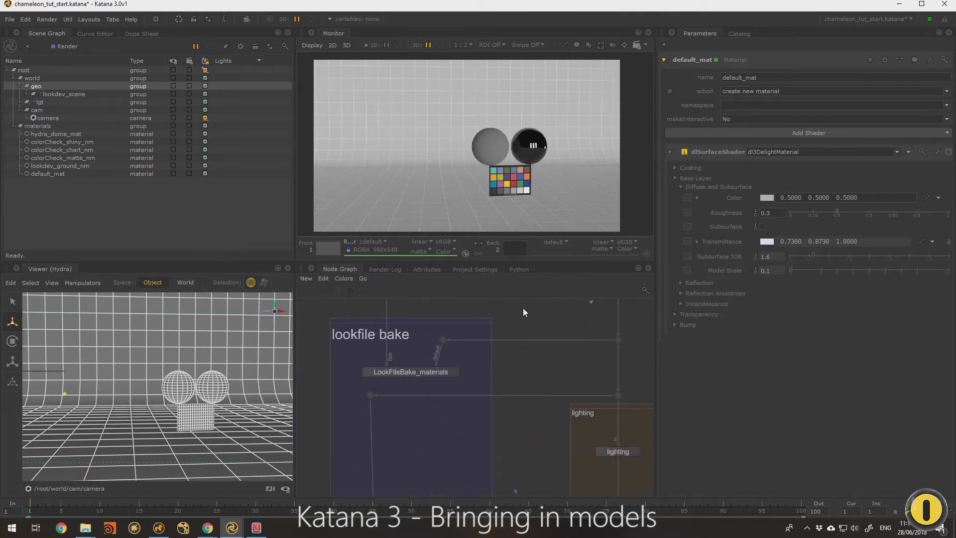
{"action": "left_click_drag", "start_coordinate": [523, 308], "coordinate": [325, 384]}
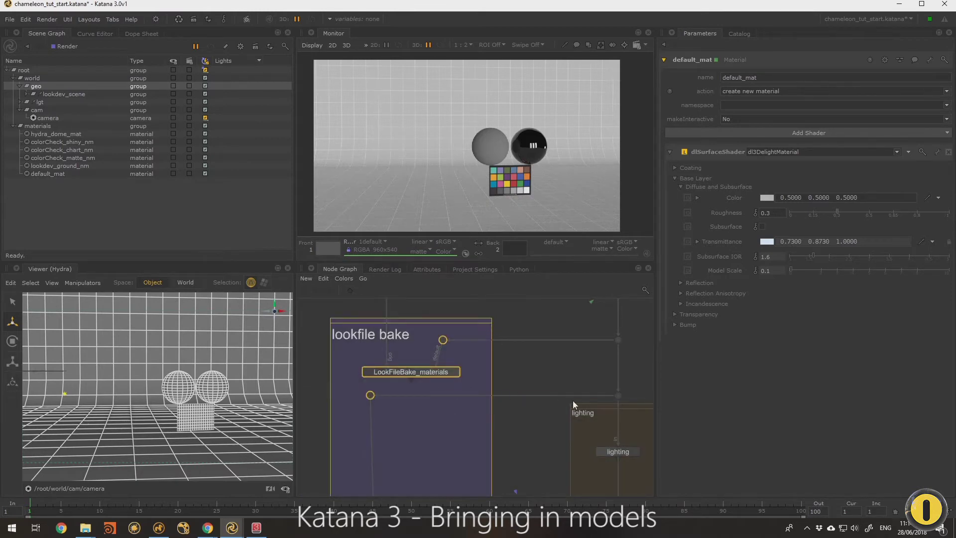
- Show the parameters of the lighting node in the lighting group
{"action": "left_click", "coordinate": [560, 378]}
{"action": "middle_click_drag", "start_coordinate": [601, 429], "coordinate": [491, 371]}
{"action": "middle_click_drag", "start_coordinate": [558, 409], "coordinate": [530, 376]}
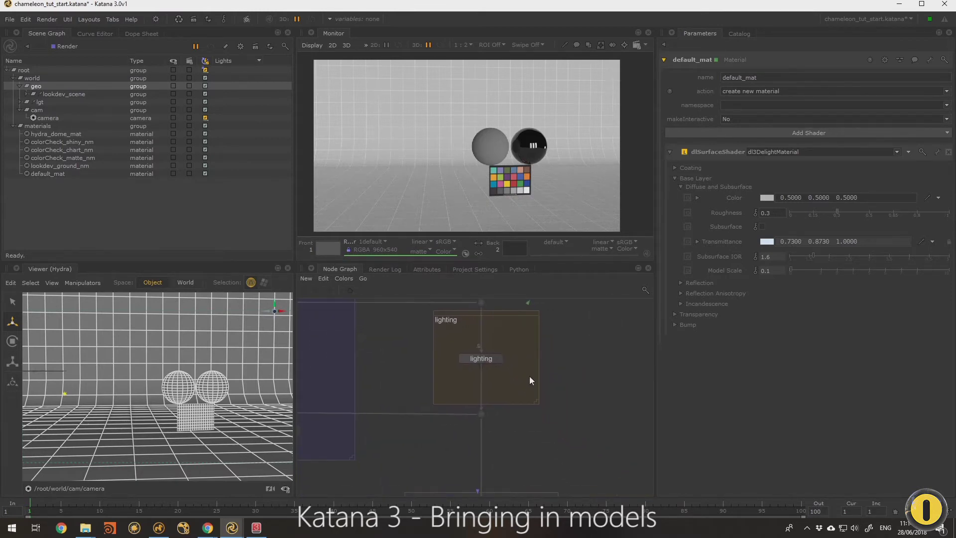
{"action": "left_click", "coordinate": [499, 359]}
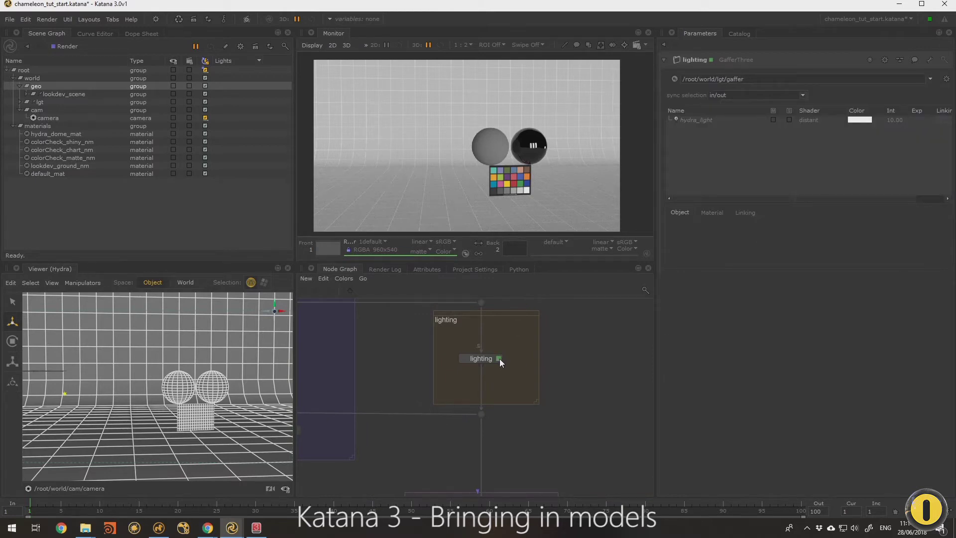
- Look over the nodes in the Render group and show the DlSettings node's parameters
{"action": "middle_click_drag", "start_coordinate": [539, 429], "coordinate": [528, 356]}
{"action": "middle_click_drag", "start_coordinate": [536, 454], "coordinate": [519, 354]}
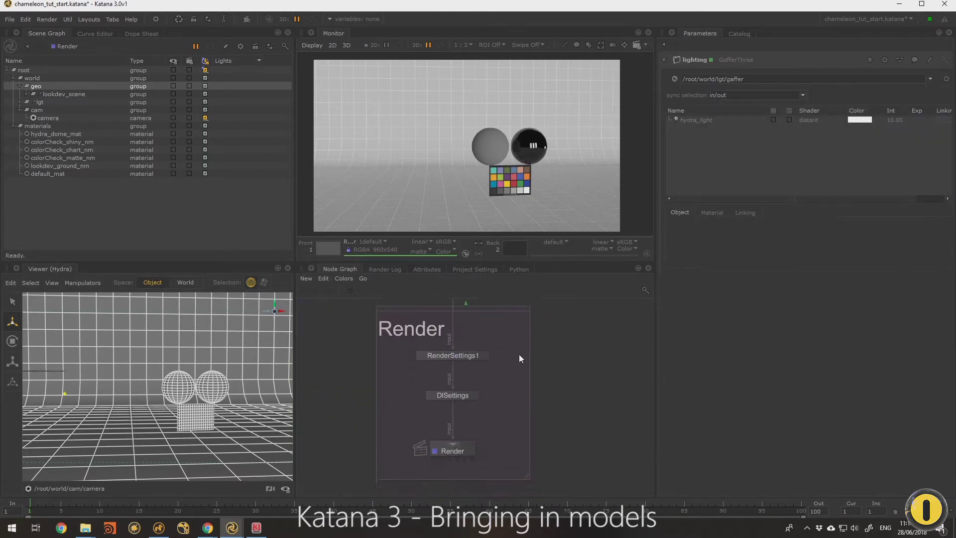
{"action": "left_click_drag", "start_coordinate": [509, 337], "coordinate": [407, 462]}
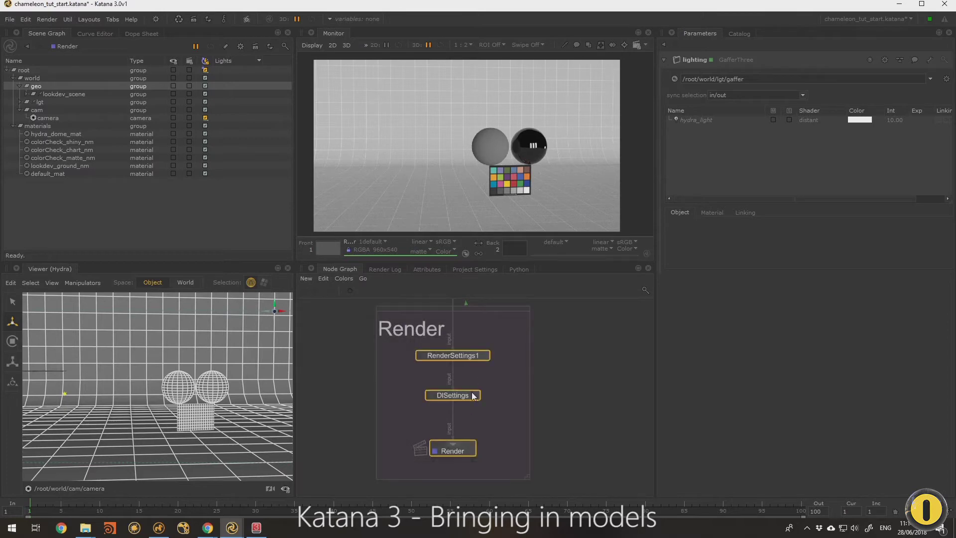
{"action": "left_click", "coordinate": [478, 395]}
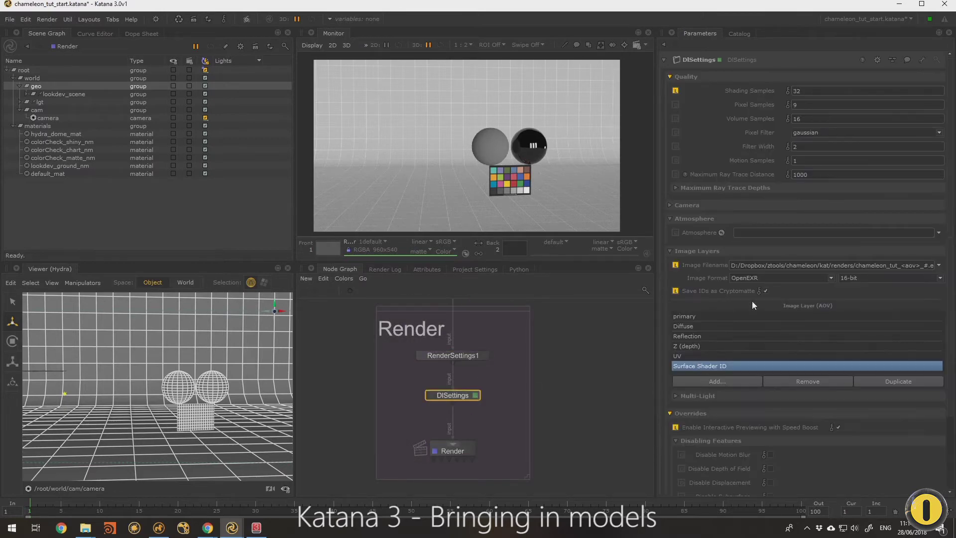
- Show the Render node's parameters and expand its outputs list
{"action": "left_click", "coordinate": [473, 451]}
{"action": "left_click", "coordinate": [458, 453]}
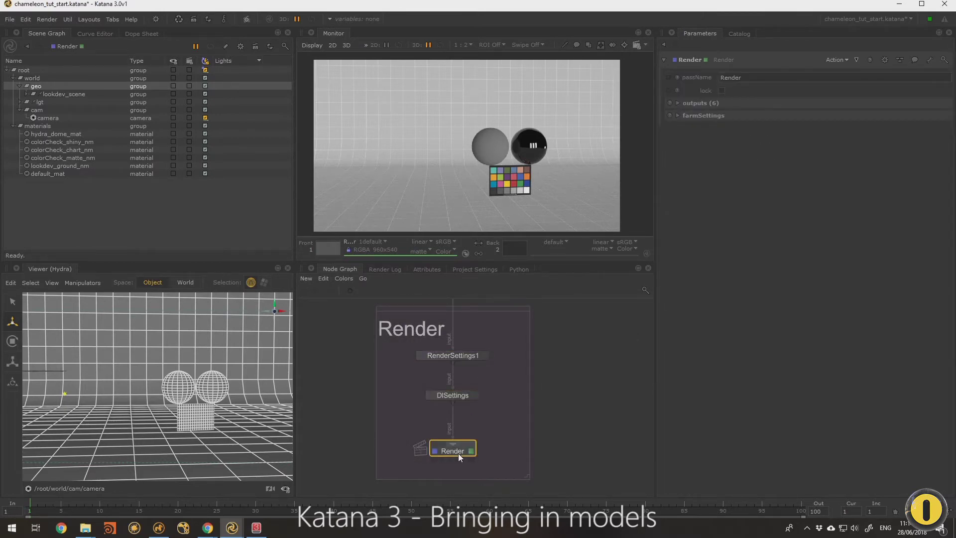
{"action": "left_click", "coordinate": [683, 104]}
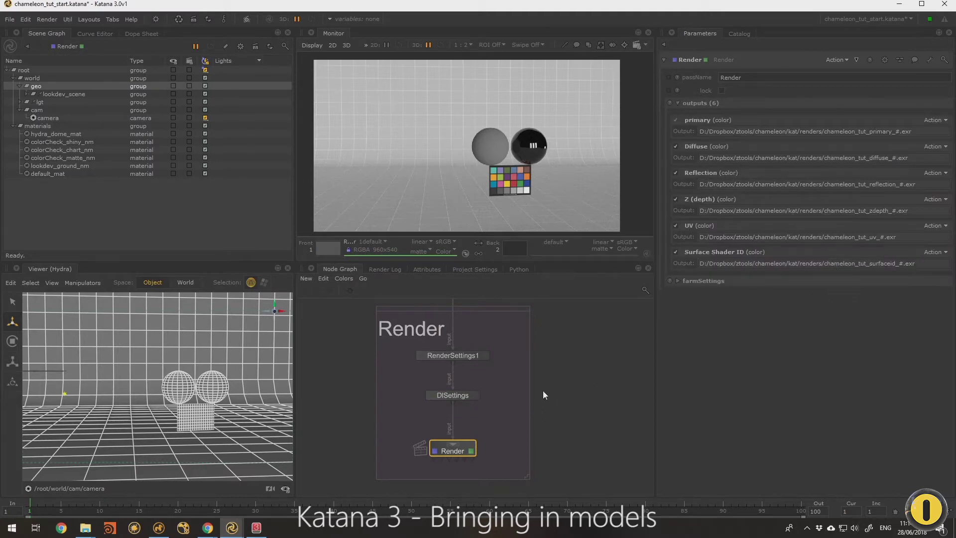
- Return to the GeometryIn group in the node graph for a closer look at its contents
{"action": "scroll", "coordinate": [542, 390], "scroll_direction": "down", "scroll_amount": 5}
{"action": "scroll", "coordinate": [511, 401], "scroll_direction": "up", "scroll_amount": 5}
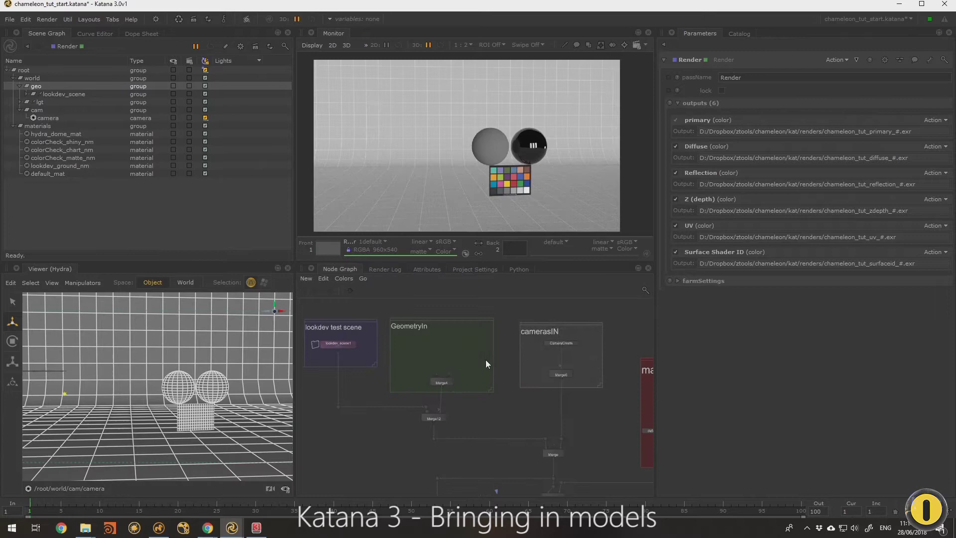
{"action": "middle_click_drag", "start_coordinate": [466, 349], "coordinate": [475, 342]}
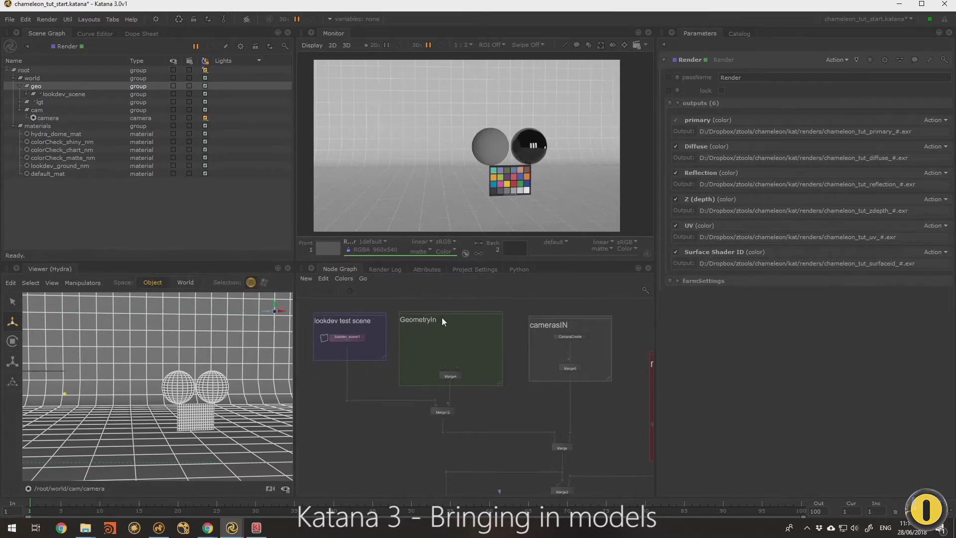
{"action": "scroll", "coordinate": [437, 333], "scroll_direction": "up", "scroll_amount": 4}
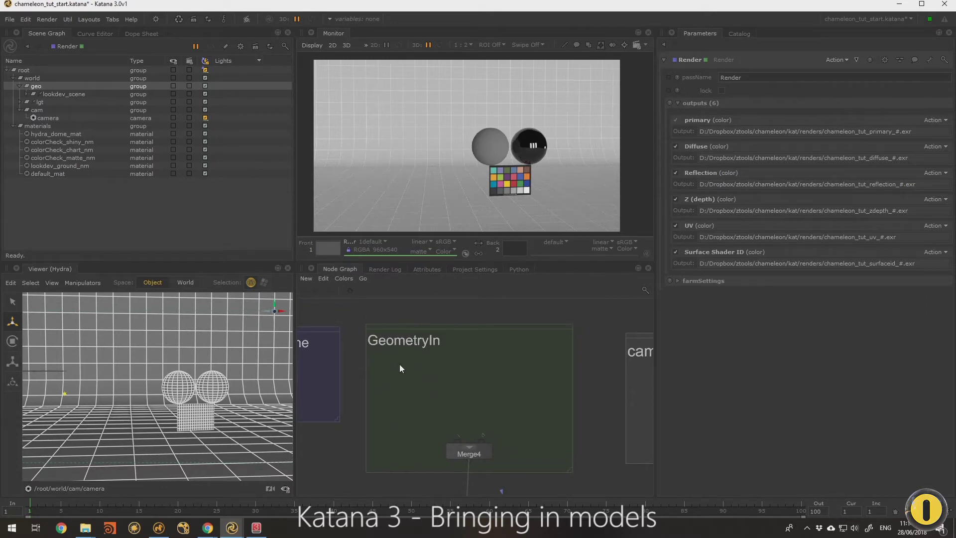
- Add an Alembic_In node inside the GeometryIn group of the node graph
{"action": "key", "text": "Tab"}
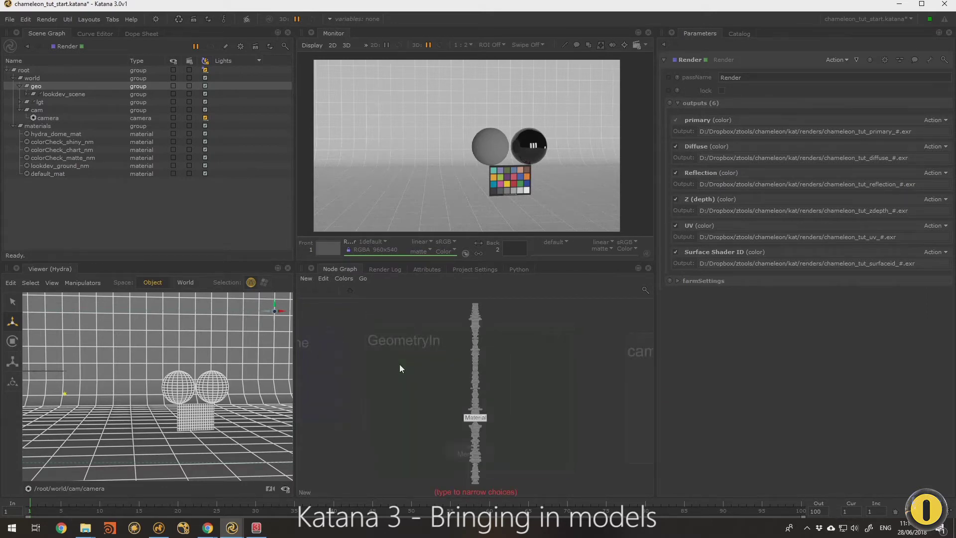
{"action": "type", "text": "alembic"}
{"action": "key", "text": "Return"}
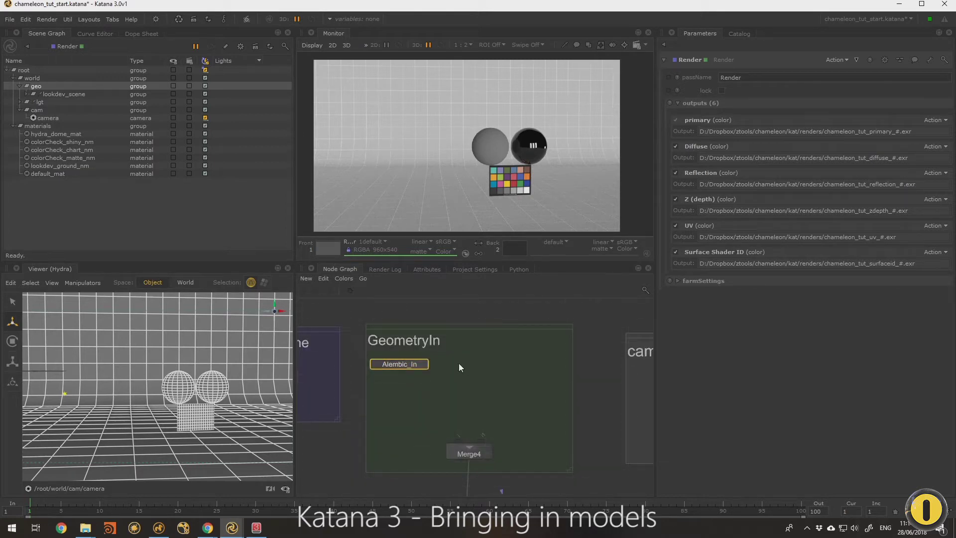
- Load chameleon_v3.abc as the abcAsset of the Alembic_In node
{"action": "left_click", "coordinate": [425, 366]}
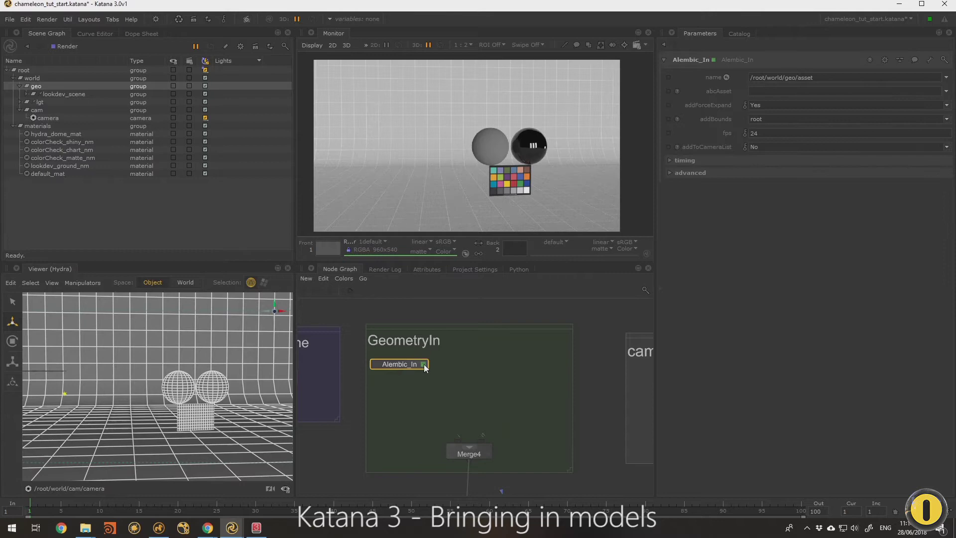
{"action": "left_click", "coordinate": [946, 91]}
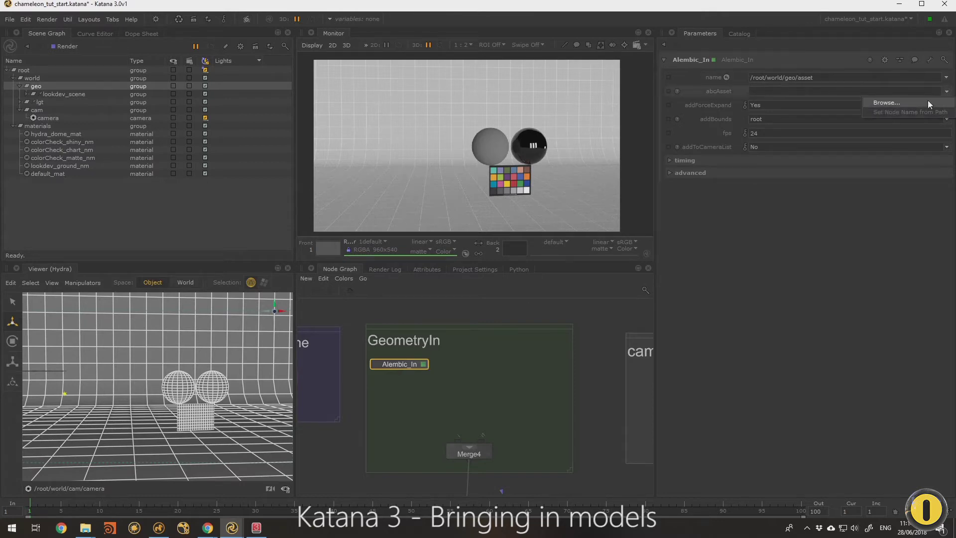
{"action": "left_click", "coordinate": [928, 100]}
{"action": "left_click", "coordinate": [393, 213]}
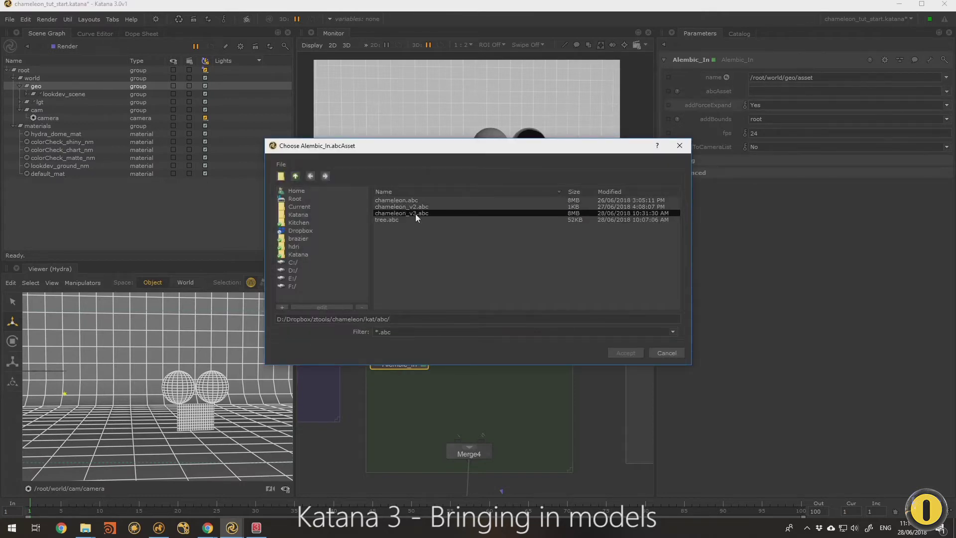
{"action": "double_click", "coordinate": [415, 214]}
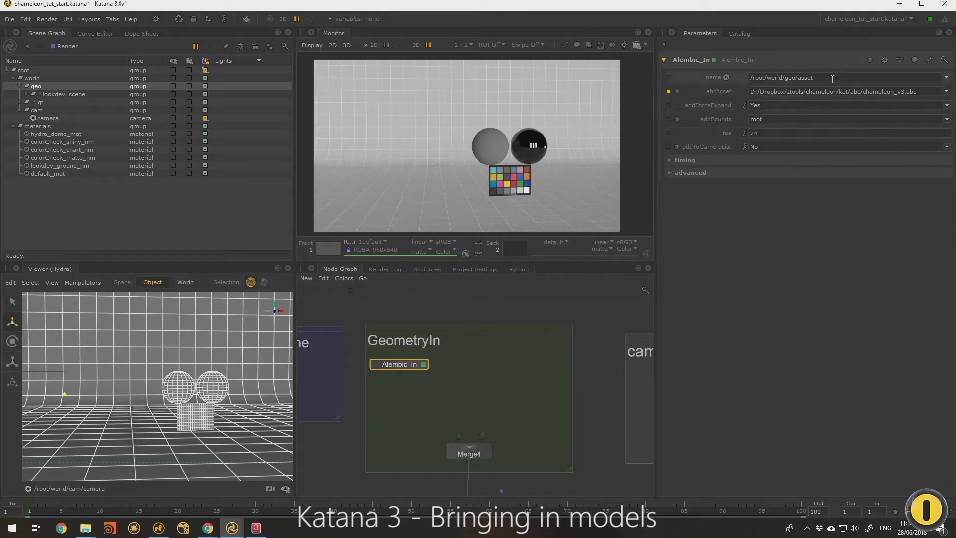
- Set the Alembic_In location name to /root/world/geo/char, connect the node to Merge4, and select chameleon in the scene graph
{"action": "double_click", "coordinate": [805, 78]}
{"action": "type", "text": "char"}
{"action": "left_click_drag", "start_coordinate": [457, 444], "coordinate": [406, 366]}
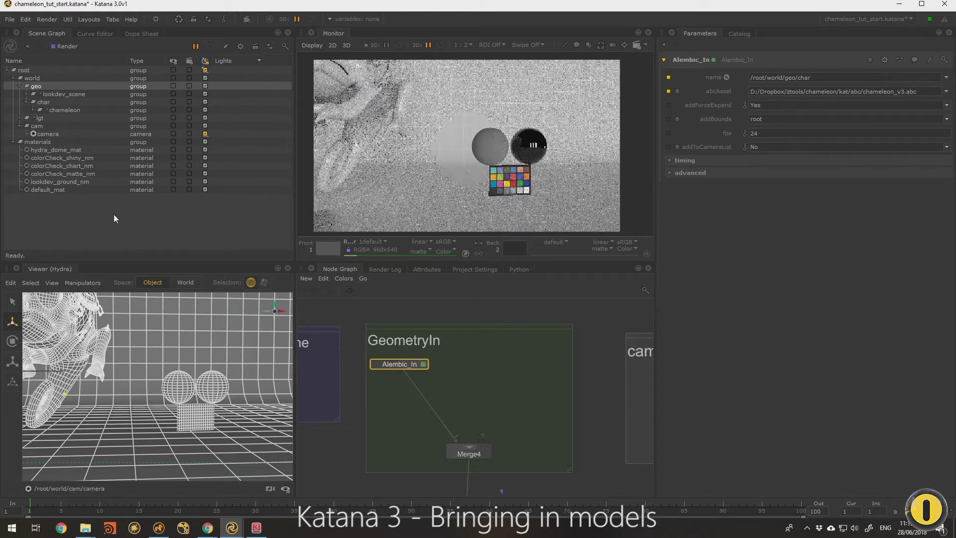
{"action": "left_click", "coordinate": [43, 101]}
{"action": "left_click", "coordinate": [61, 110]}
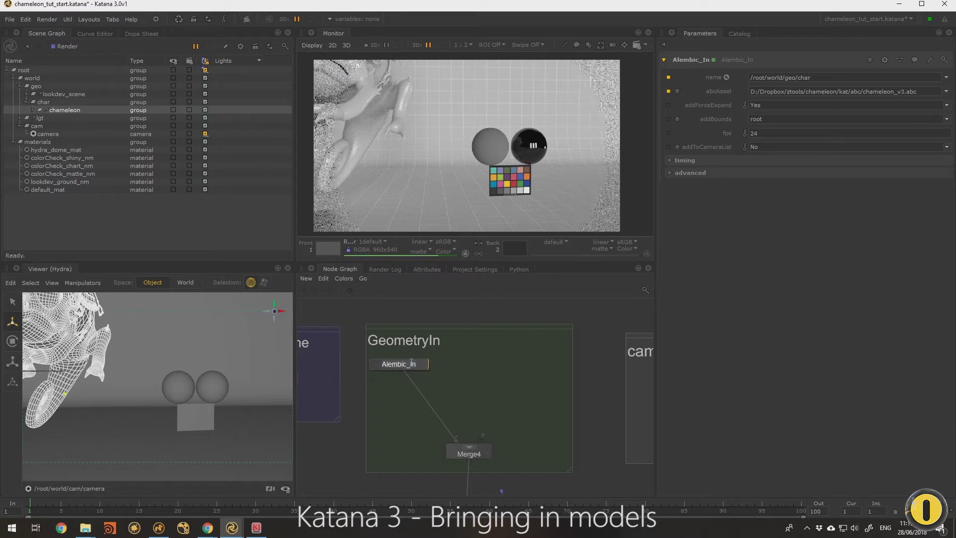
- Rename the Alembic_In node as cham_geo
{"action": "double_click", "coordinate": [411, 362]}
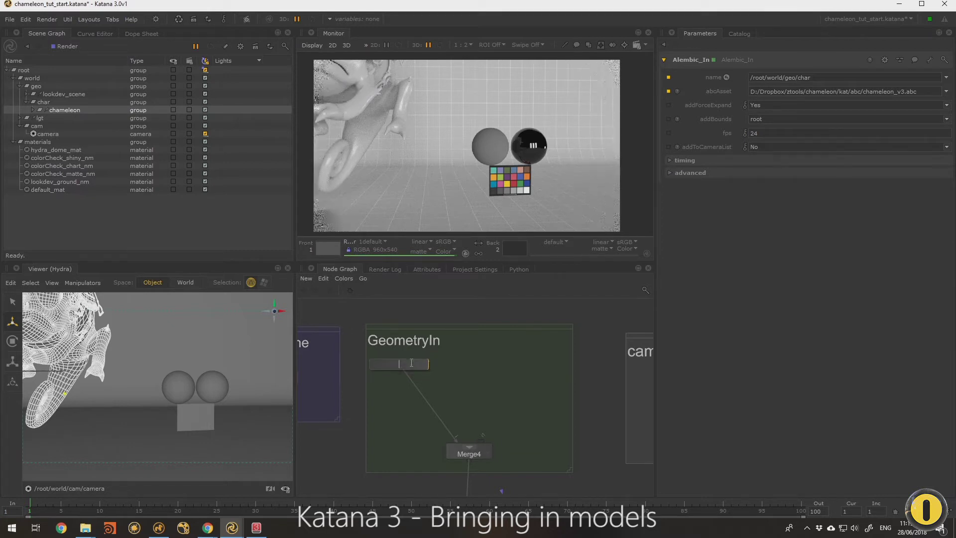
{"action": "type", "text": "char_geo"}
{"action": "key", "text": "Delete"}
{"action": "type", "text": "m"}
{"action": "key", "text": "Return"}
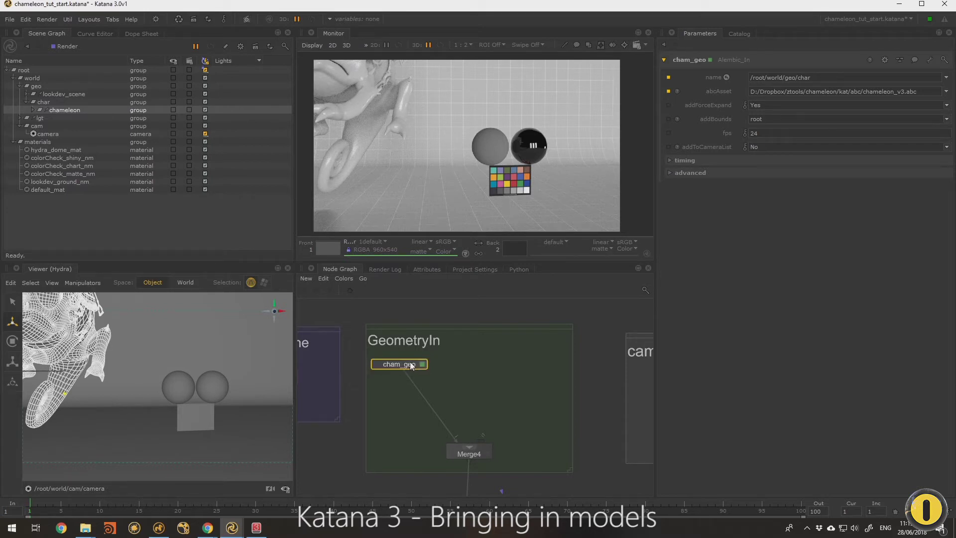
- Duplicate the cham_geo node, rename the copy tree_geo, and connect it to Merge4's free input
{"action": "key", "text": "ctrl+c"}
{"action": "key", "text": "ctrl+v"}
{"action": "left_click", "coordinate": [528, 365]}
{"action": "double_click", "coordinate": [537, 359]}
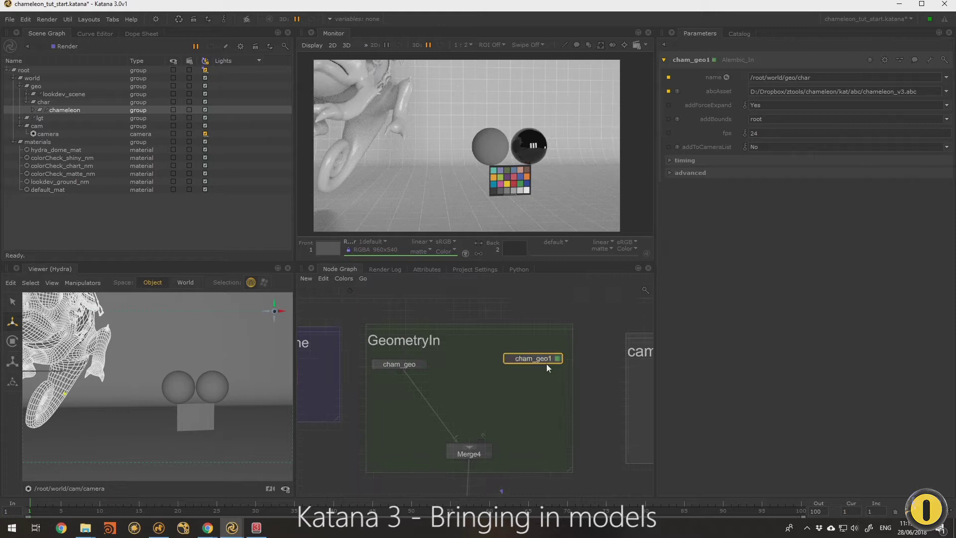
{"action": "type", "text": "ntree_geo"}
{"action": "key", "text": "Return"}
{"action": "left_click_drag", "start_coordinate": [534, 368], "coordinate": [483, 438]}
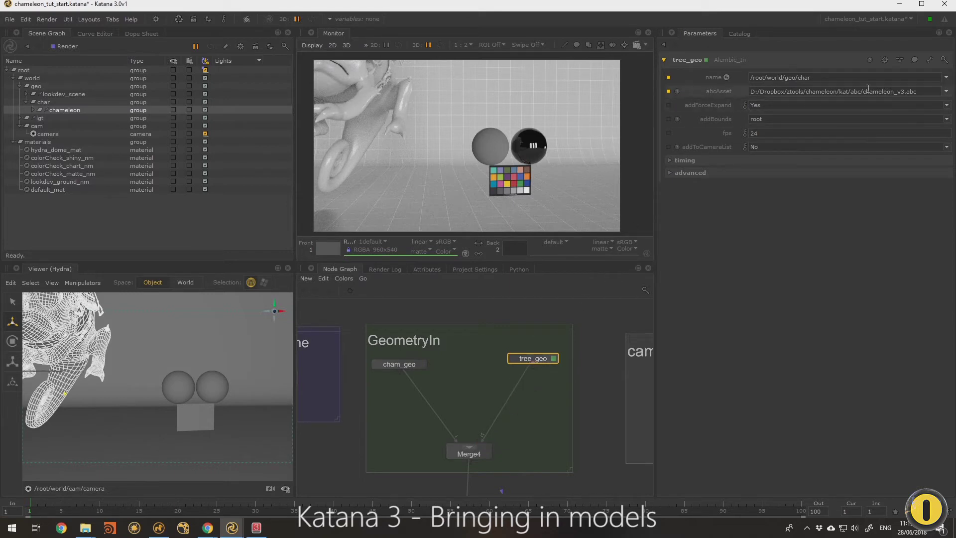
- Load tree.abc as the tree_geo asset and set its location name to /root/world/geo/env
{"action": "left_click", "coordinate": [946, 91]}
{"action": "left_click", "coordinate": [882, 113]}
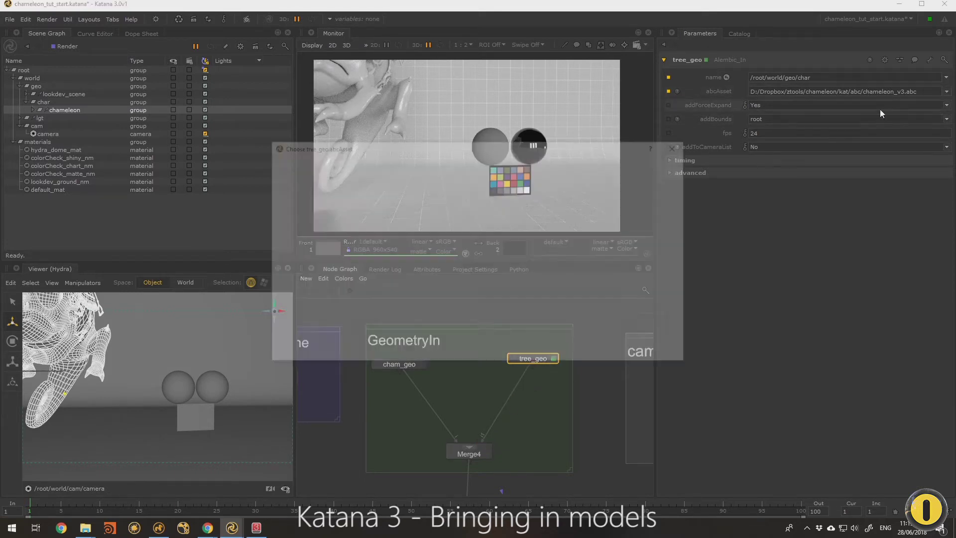
{"action": "double_click", "coordinate": [404, 220]}
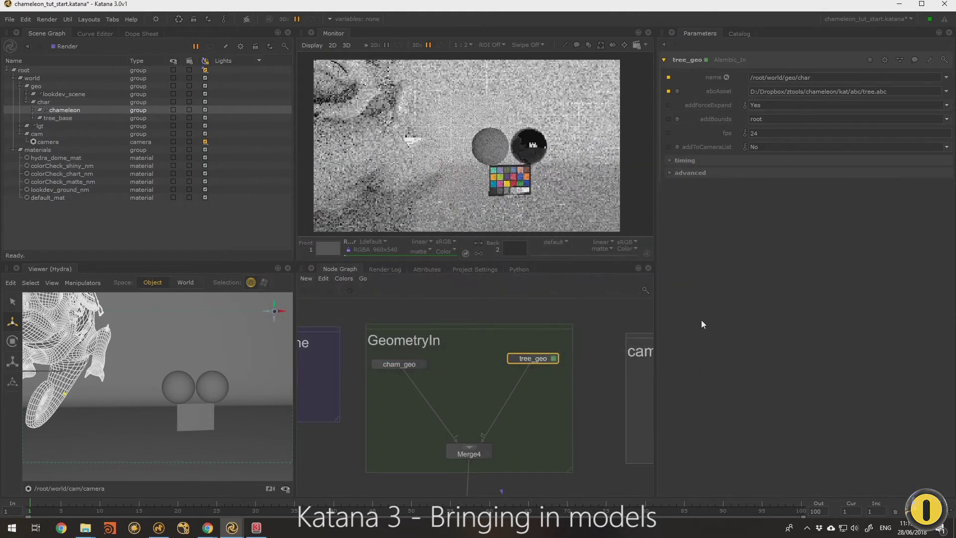
{"action": "double_click", "coordinate": [887, 79]}
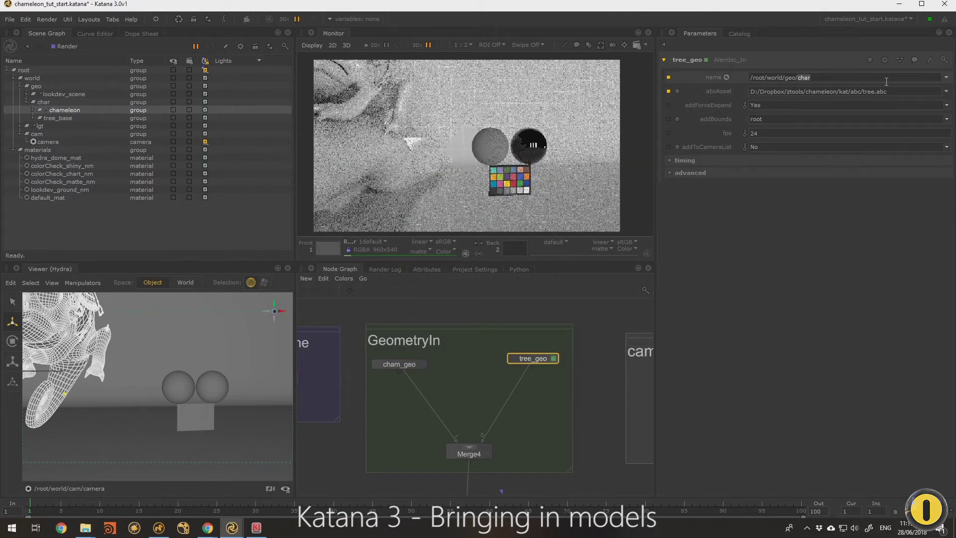
{"action": "type", "text": "env"}
{"action": "key", "text": "Return"}
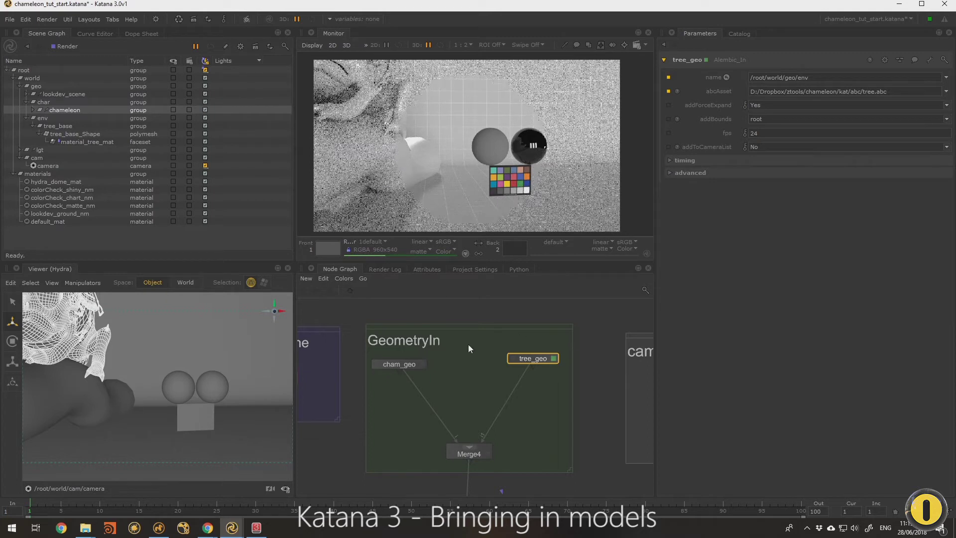
- Insert a Transform3D node between cham_geo and Merge4
{"action": "left_click_drag", "start_coordinate": [404, 363], "coordinate": [410, 365]}
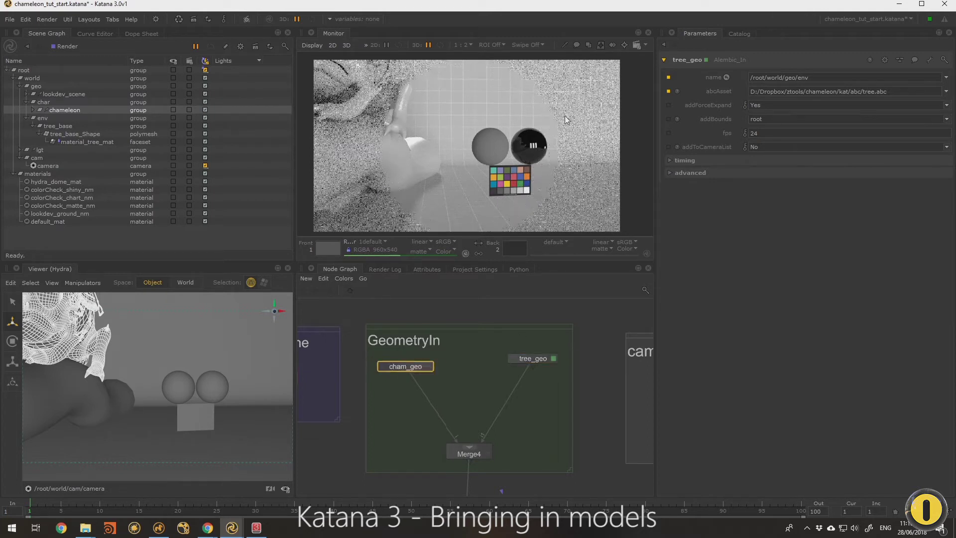
{"action": "key", "text": "Tab"}
{"action": "type", "text": "tra"}
{"action": "left_click", "coordinate": [423, 369]}
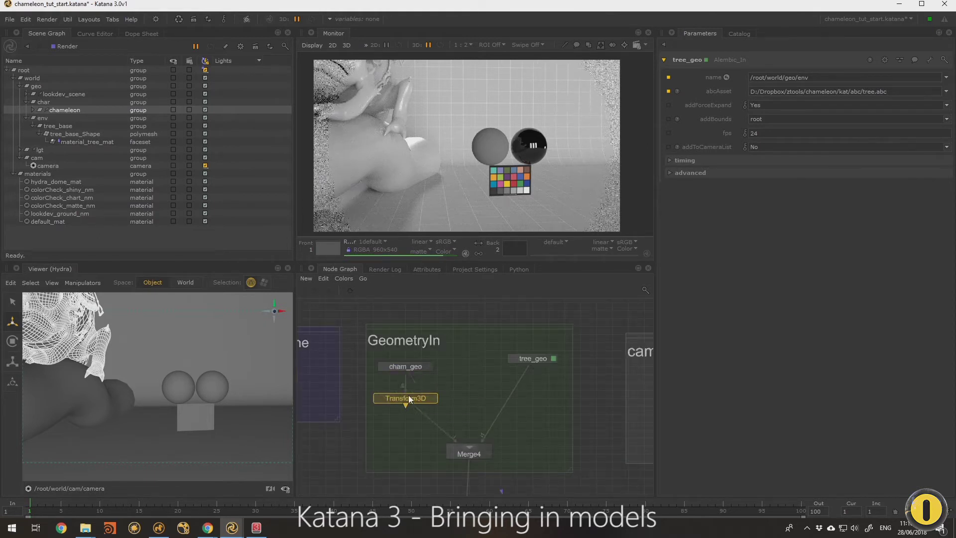
- Duplicate the Transform3D node and insert the copy between tree_geo and Merge4
{"action": "left_click", "coordinate": [409, 395]}
{"action": "key", "text": "ctrl+c"}
{"action": "key", "text": "ctrl+v"}
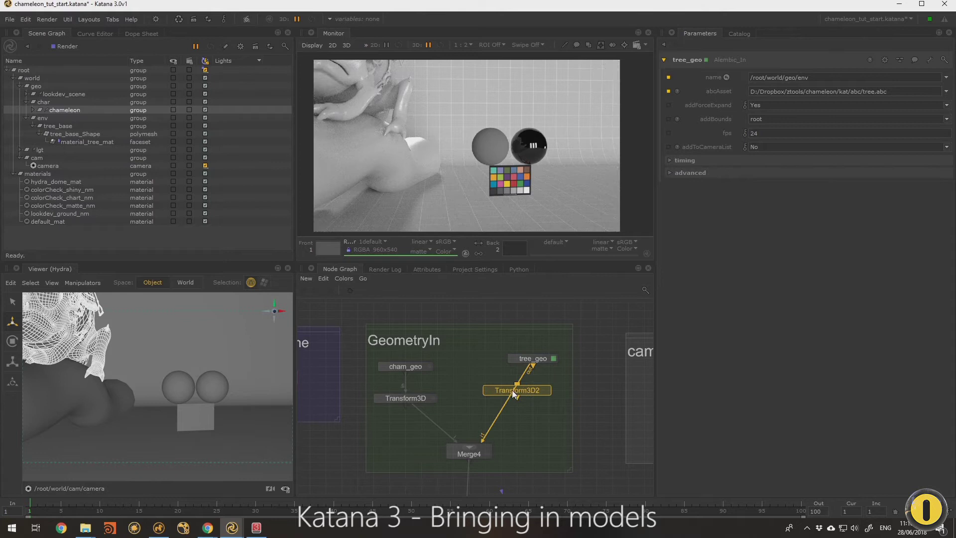
{"action": "left_click", "coordinate": [531, 399]}
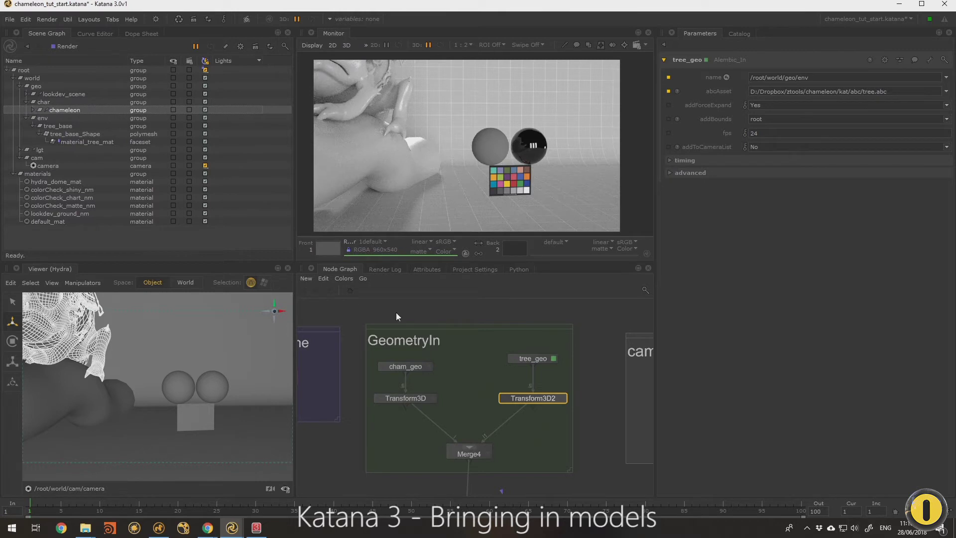
- Set the Transform3D node's Y rotation to 90.0 and its path to /root/world/geo/char/chameleon
{"action": "left_click", "coordinate": [433, 399]}
{"action": "left_click", "coordinate": [432, 398]}
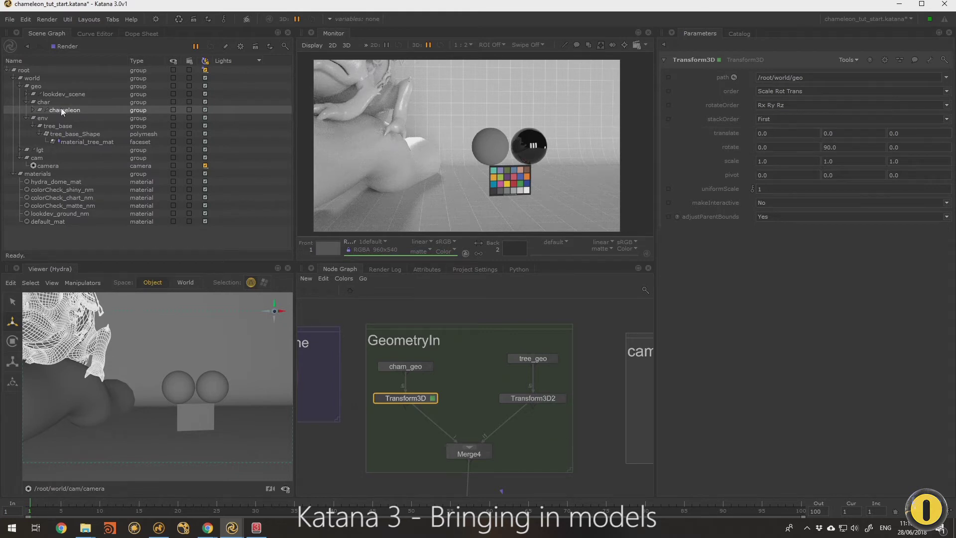
{"action": "left_click_drag", "start_coordinate": [60, 107], "coordinate": [725, 79]}
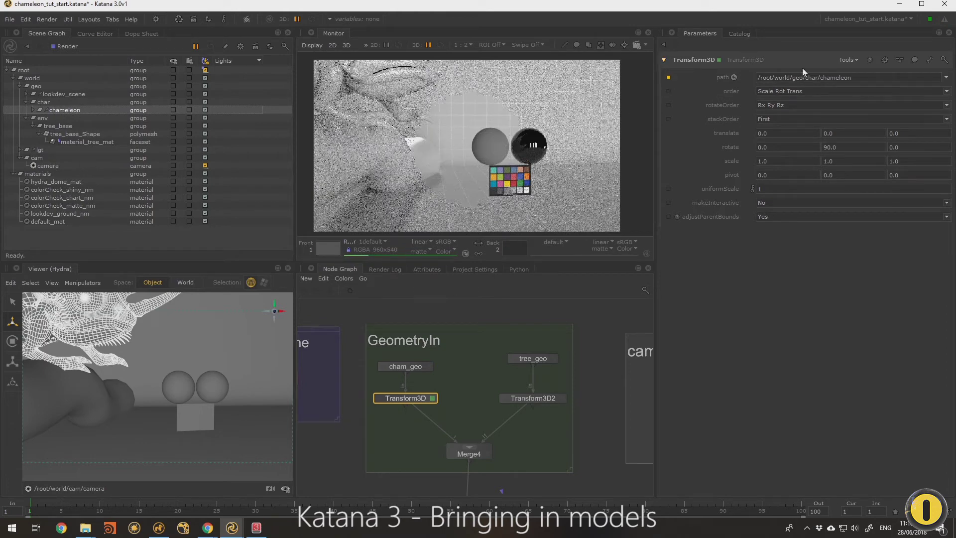
{"action": "left_click", "coordinate": [850, 151]}
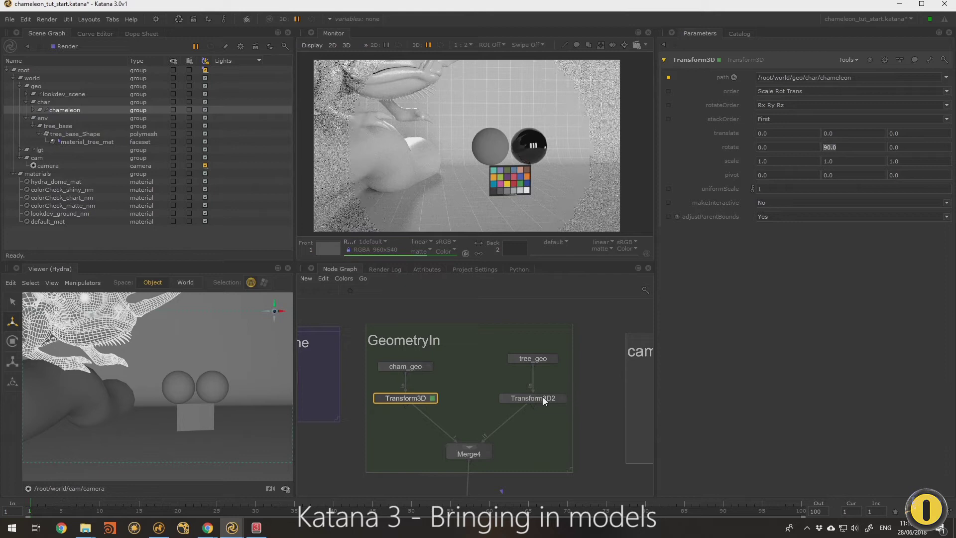
- Link Transform3D2's rotate to Transform3D's rotate and set Transform3D2's path to /root/world/geo/env/tree_base
{"action": "left_click", "coordinate": [562, 398]}
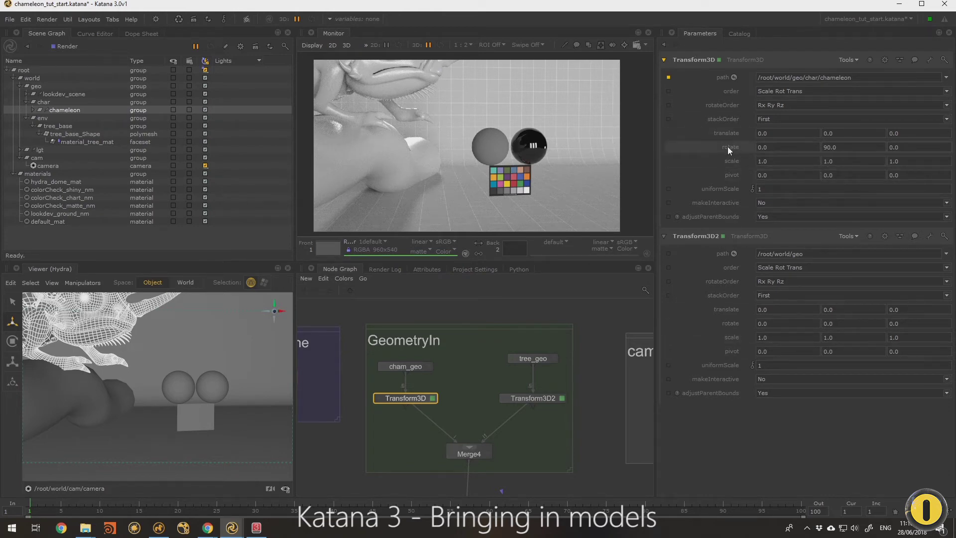
{"action": "left_click_drag", "start_coordinate": [739, 307], "coordinate": [731, 322]}
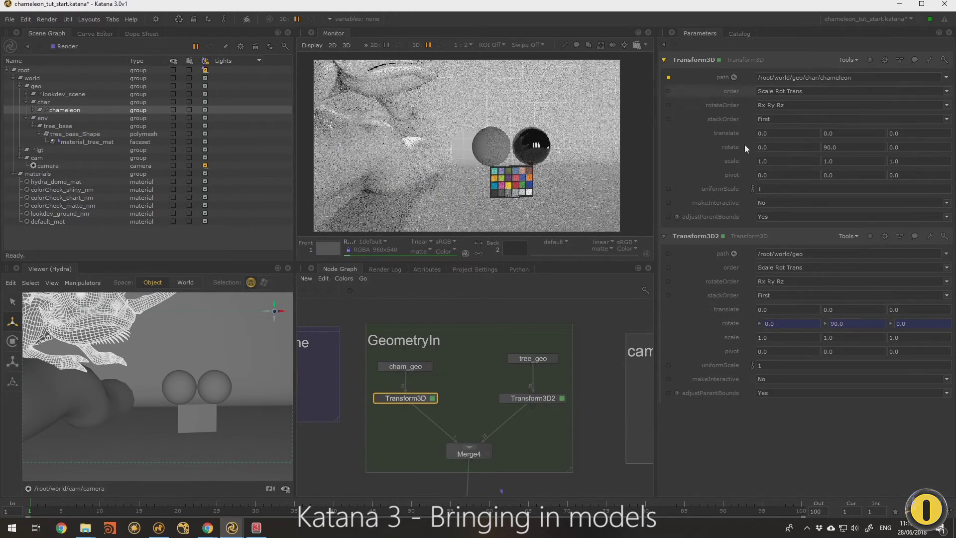
{"action": "left_click_drag", "start_coordinate": [837, 254], "coordinate": [747, 251]}
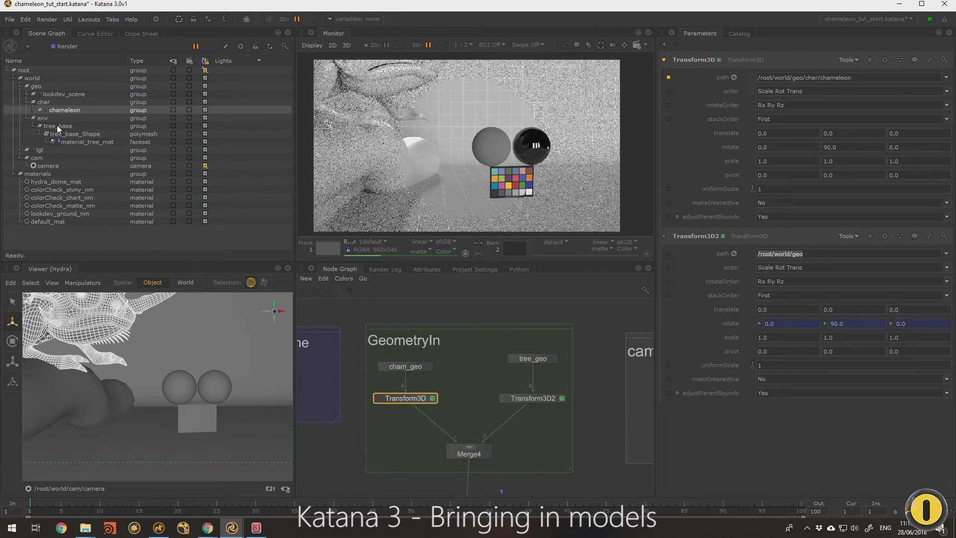
{"action": "left_click_drag", "start_coordinate": [57, 124], "coordinate": [715, 255]}
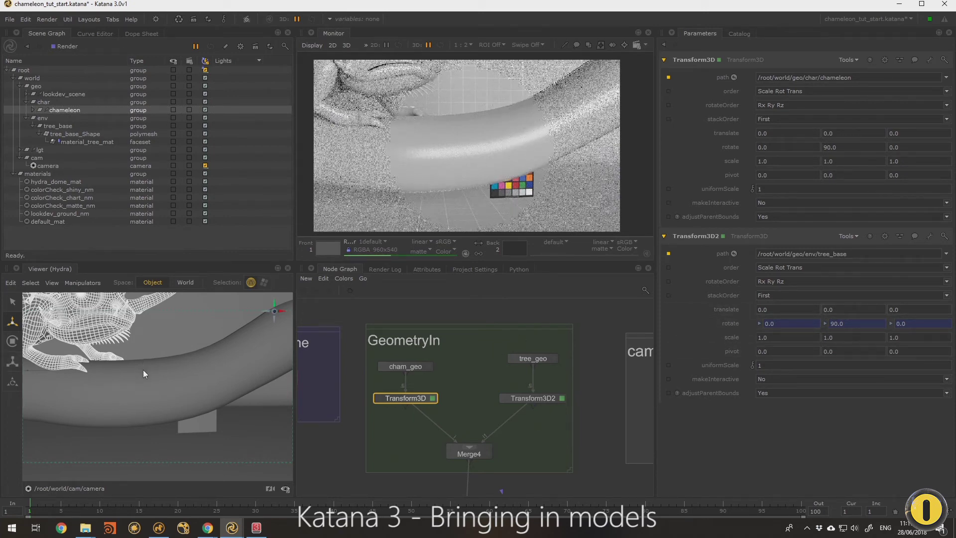
- Frame the chameleon and branch in the viewer and set Transform3D's makeInteractive to Yes
{"action": "right_click_drag", "start_coordinate": [168, 387], "coordinate": [111, 375], "text": "alt"}
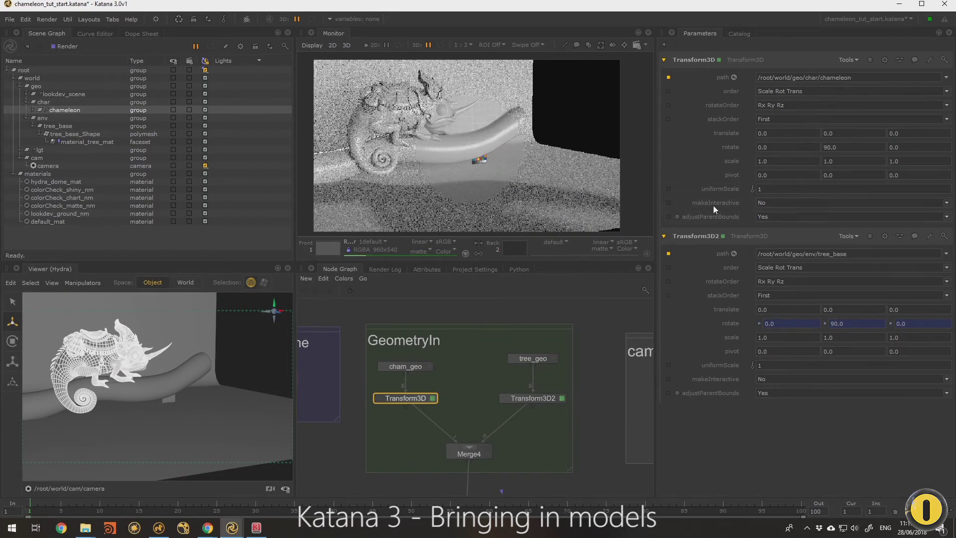
{"action": "left_click", "coordinate": [778, 204]}
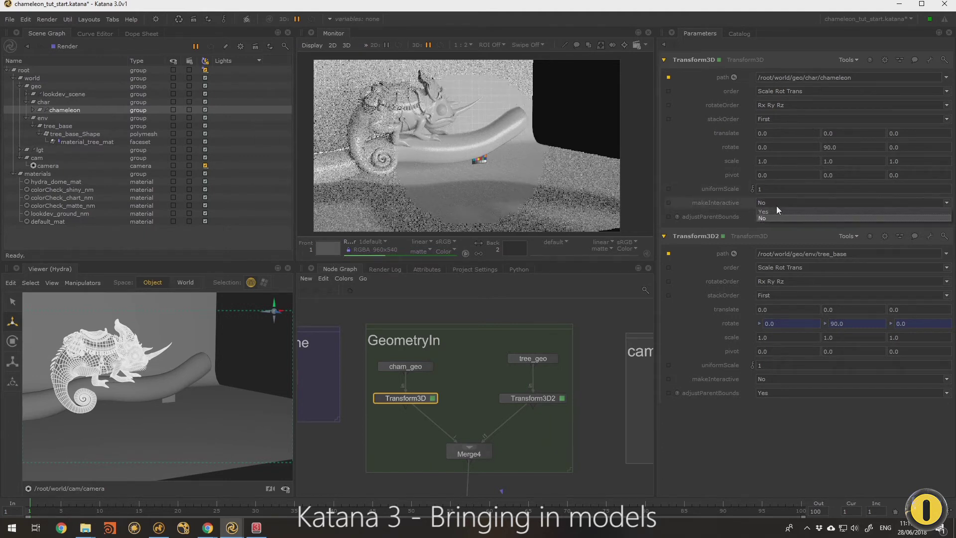
{"action": "left_click", "coordinate": [774, 212]}
- Try moving the chameleon off the branch with the translate manipulator in the viewer
{"action": "left_click_drag", "start_coordinate": [129, 374], "coordinate": [164, 396], "text": "alt"}
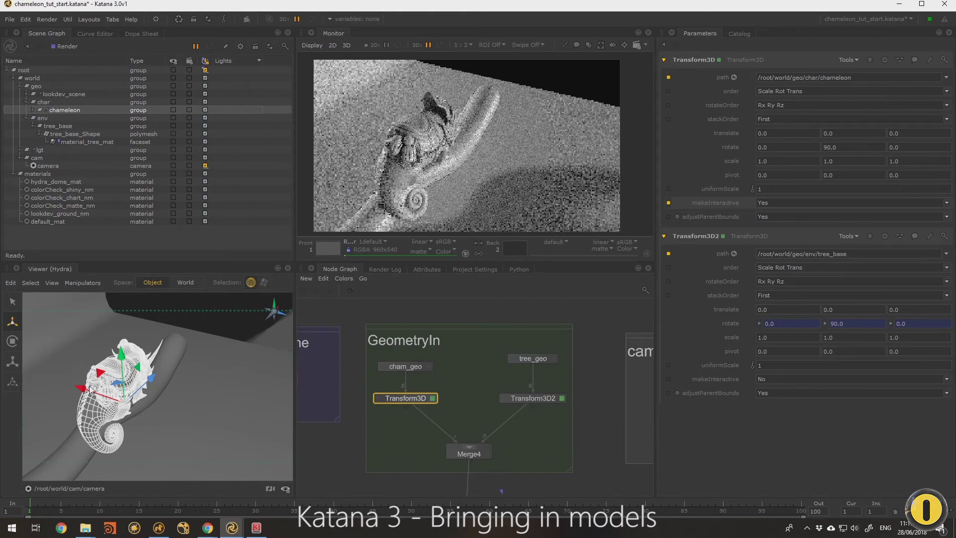
{"action": "left_click_drag", "start_coordinate": [82, 388], "coordinate": [57, 379]}
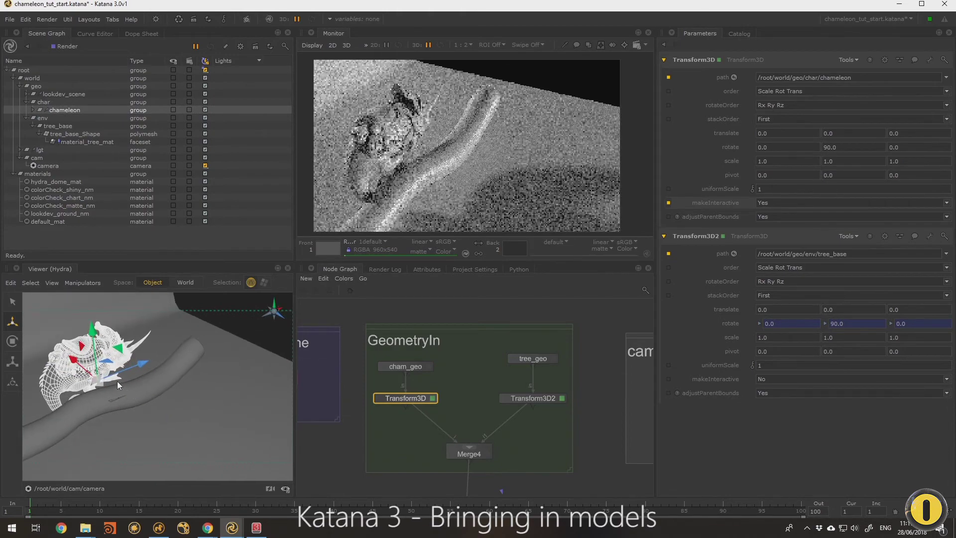
{"action": "key", "text": "ctrl+z"}
- Reset Transform3D's Z translate to 0.0 and link Transform3D2's translate to Transform3D's translate
{"action": "left_click_drag", "start_coordinate": [117, 380], "coordinate": [184, 382], "text": "alt"}
{"action": "middle_click_drag", "start_coordinate": [183, 386], "coordinate": [152, 363], "text": "alt"}
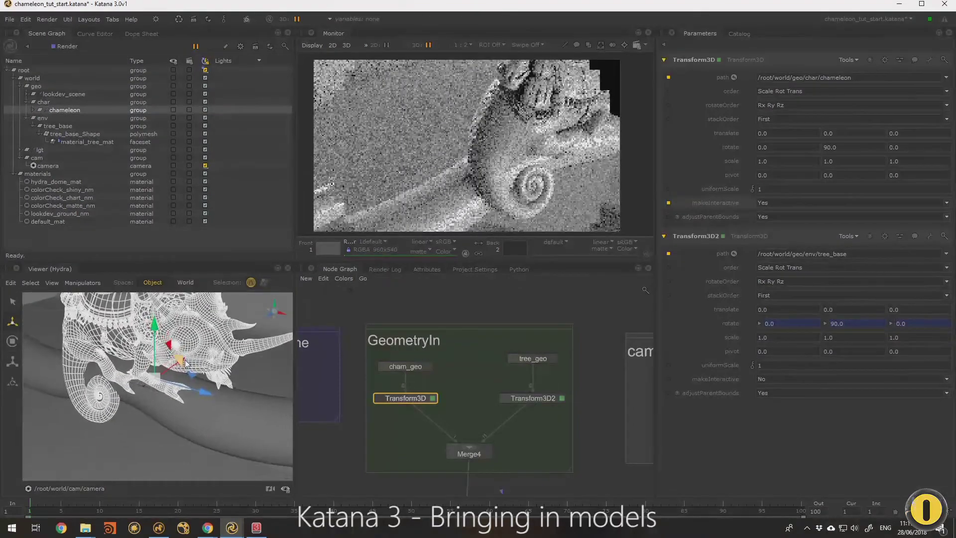
{"action": "right_click_drag", "start_coordinate": [152, 362], "coordinate": [206, 398], "text": "alt"}
{"action": "middle_click_drag", "start_coordinate": [206, 397], "coordinate": [168, 363], "text": "alt"}
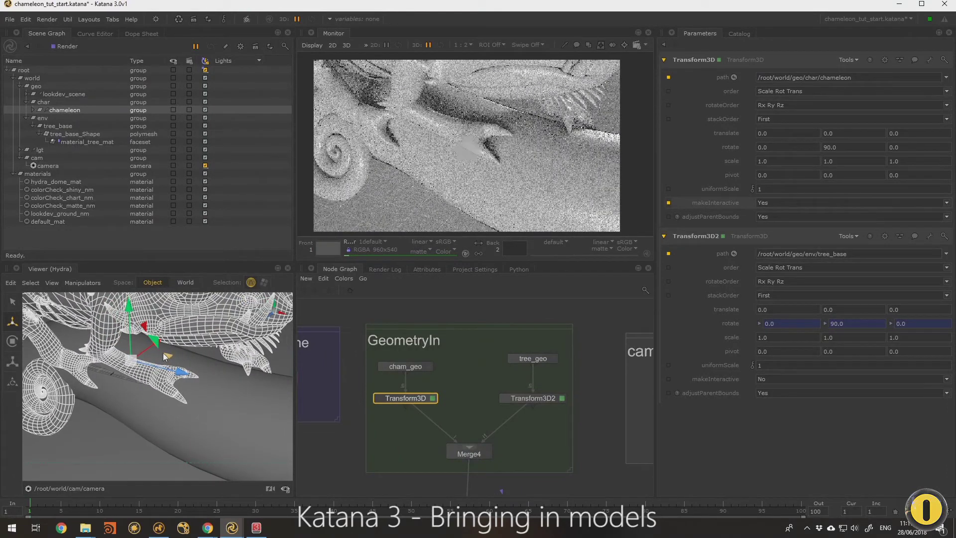
{"action": "left_click_drag", "start_coordinate": [167, 356], "coordinate": [258, 398], "text": "alt"}
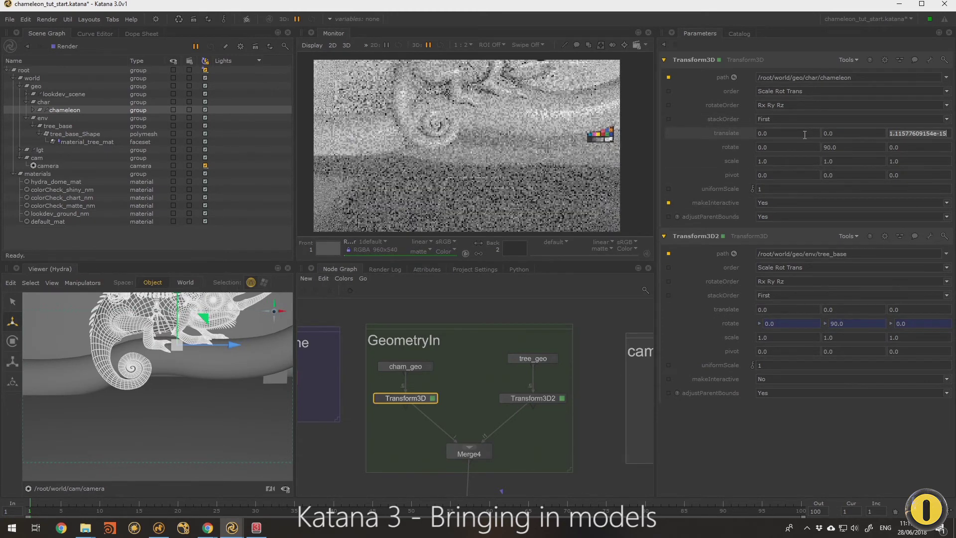
{"action": "key", "text": "Tab"}
{"action": "middle_click_drag", "start_coordinate": [724, 131], "coordinate": [722, 313]}
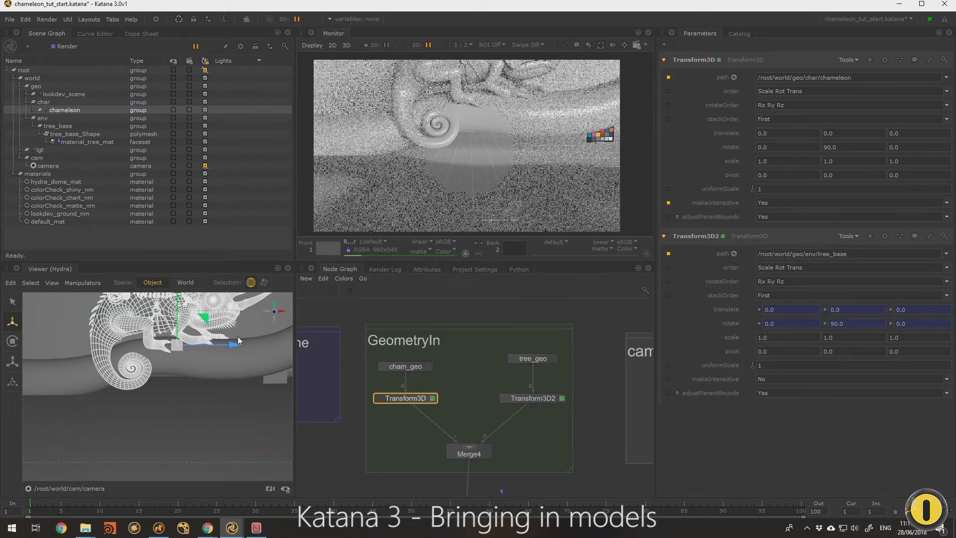
- Move the chameleon and the linked tree to translate about -11.07, 0.0, -32.53 and reframe the render camera on them
{"action": "left_click_drag", "start_coordinate": [232, 345], "coordinate": [194, 345]}
{"action": "left_click_drag", "start_coordinate": [205, 381], "coordinate": [178, 363], "text": "alt"}
{"action": "middle_click_drag", "start_coordinate": [178, 363], "coordinate": [190, 379], "text": "alt"}
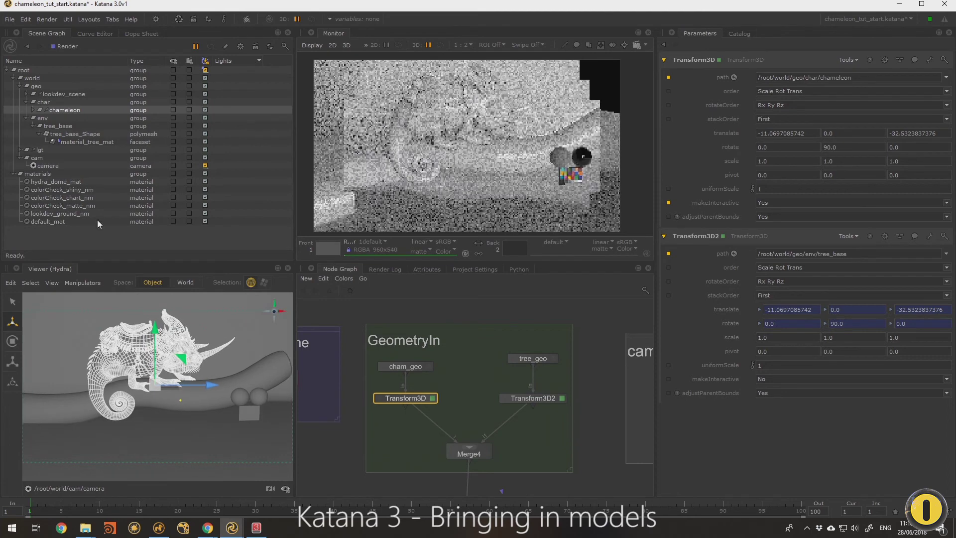
- Open the parameters of the transform_for_chart node inside the lookdev scene group and check its path
{"action": "middle_click_drag", "start_coordinate": [459, 416], "coordinate": [514, 416]}
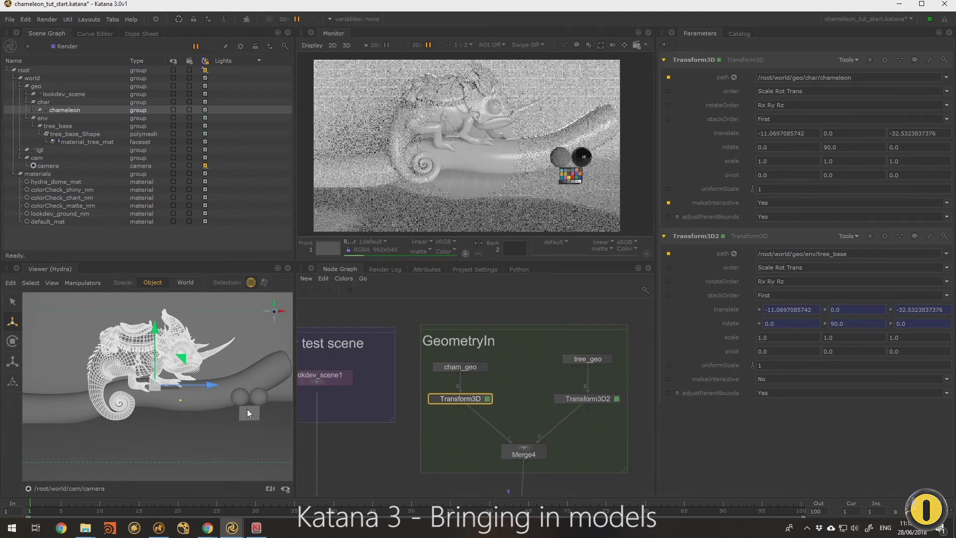
{"action": "left_click", "coordinate": [247, 410]}
{"action": "left_click", "coordinate": [316, 382]}
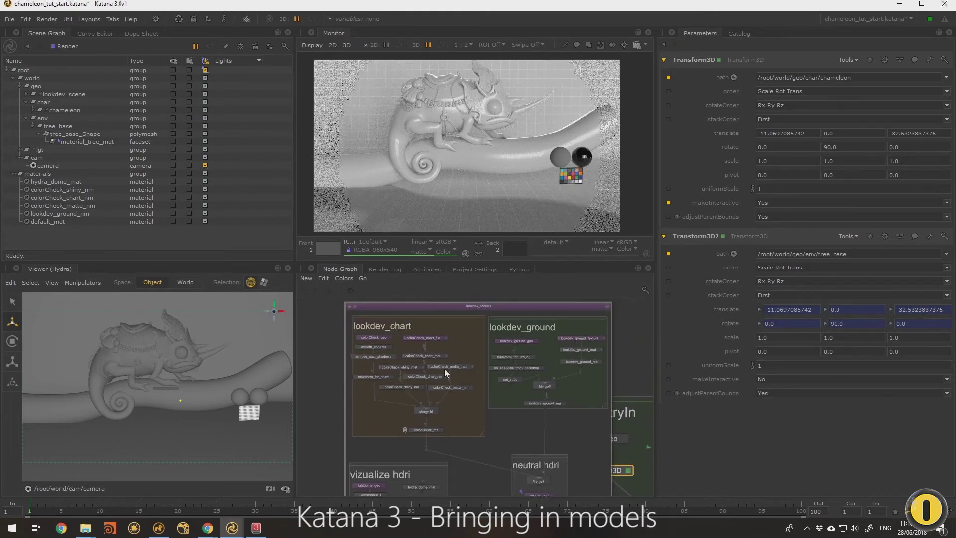
{"action": "scroll", "coordinate": [443, 368], "scroll_direction": "up", "scroll_amount": 3}
{"action": "middle_click_drag", "start_coordinate": [347, 335], "coordinate": [402, 366]}
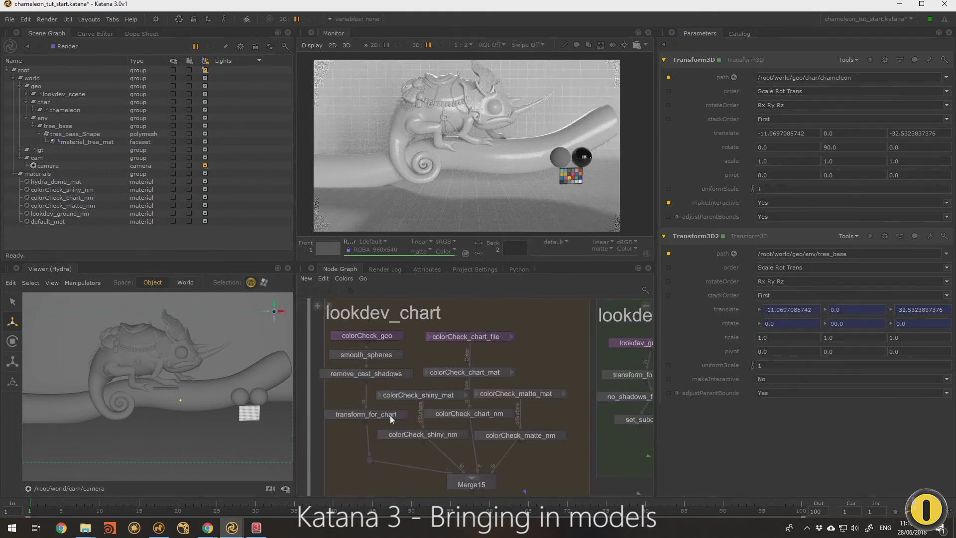
{"action": "left_click", "coordinate": [403, 414]}
{"action": "left_click_drag", "start_coordinate": [883, 78], "coordinate": [757, 77]}
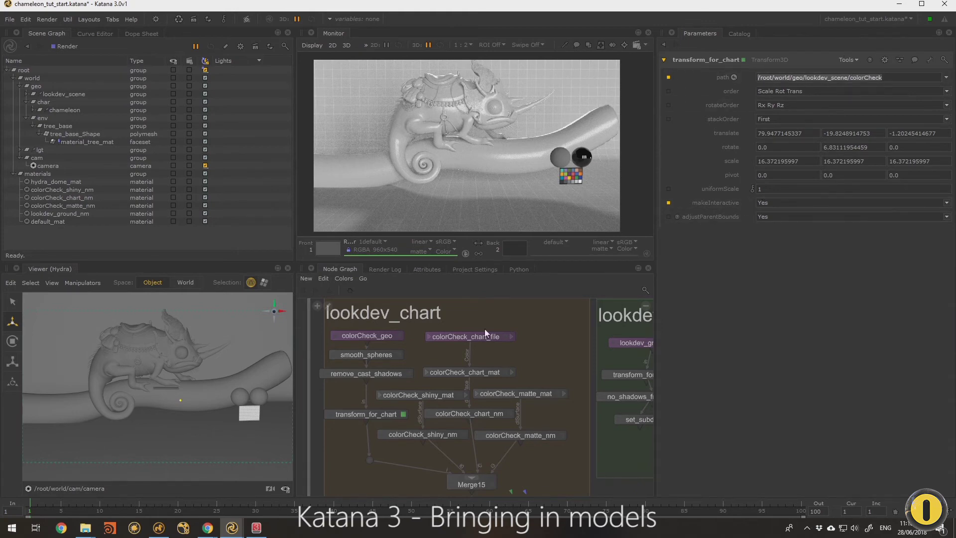
- Close the lookdev scene group, select colorCheck under lookdev_scene and move it to translate about 83.99, -25.08, 17.95
{"action": "middle_click_drag", "start_coordinate": [389, 339], "coordinate": [382, 426]}
{"action": "scroll", "coordinate": [382, 426], "scroll_direction": "down", "scroll_amount": 3}
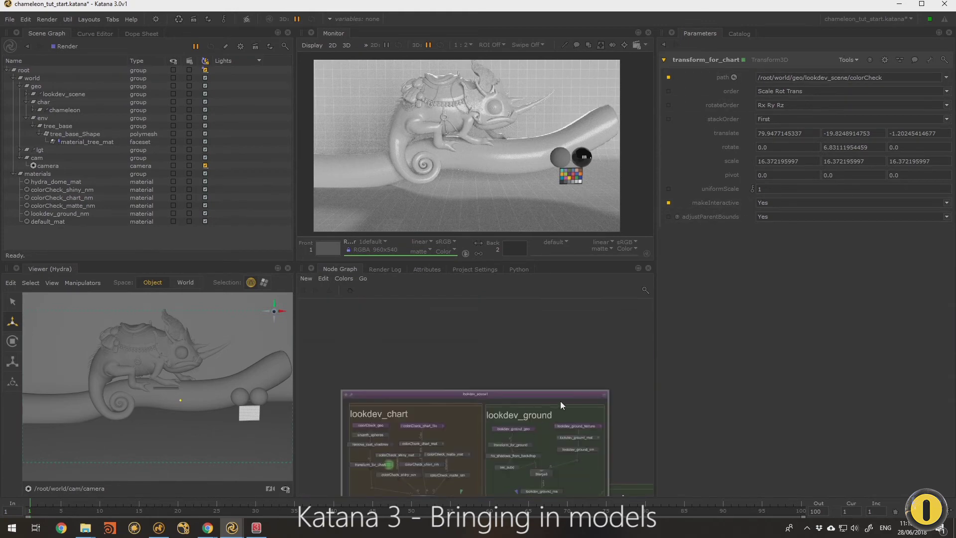
{"action": "left_click", "coordinate": [604, 394]}
{"action": "left_click", "coordinate": [27, 95]}
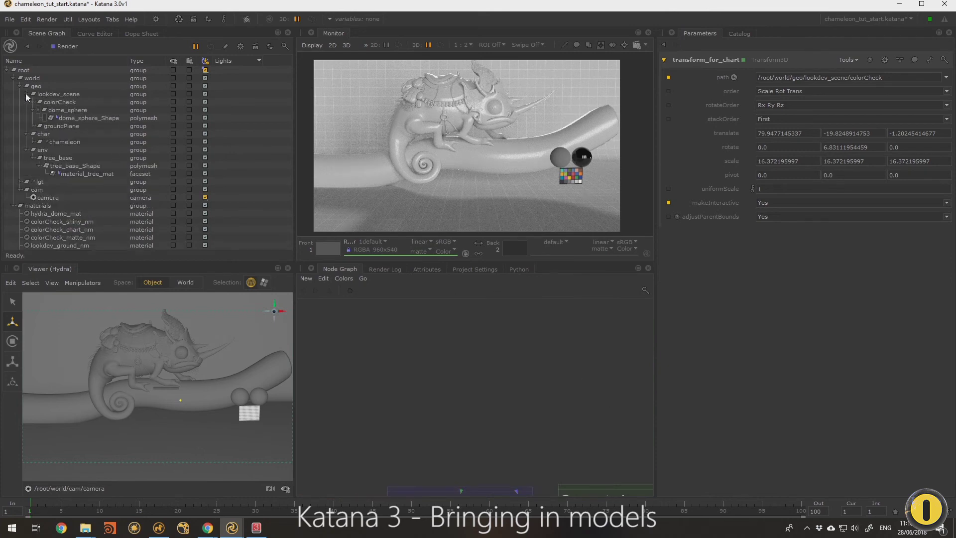
{"action": "left_click", "coordinate": [60, 118]}
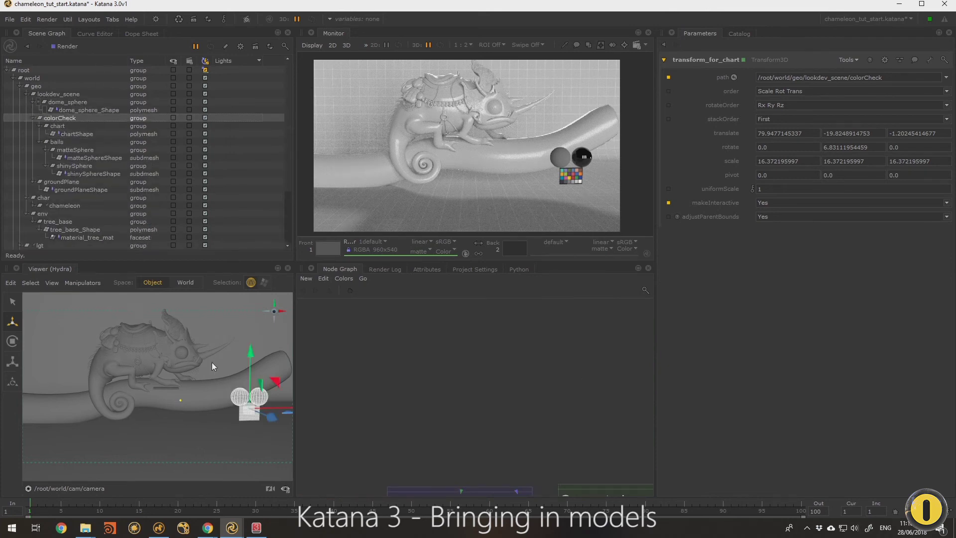
{"action": "left_click_drag", "start_coordinate": [248, 414], "coordinate": [285, 414]}
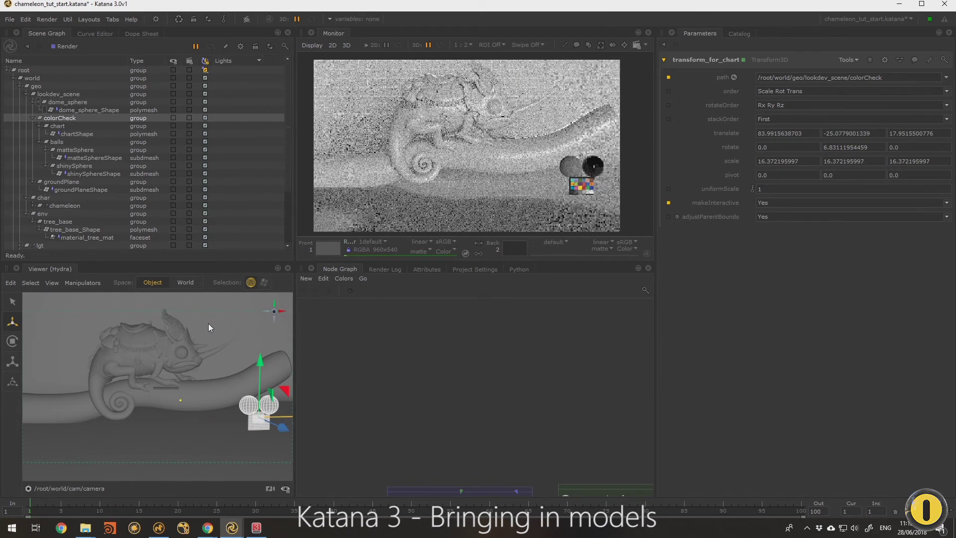
- Reframe the render camera on the chameleon and move colorCheck to translate about 61.79, -27.14, 35.42
{"action": "middle_click_drag", "start_coordinate": [244, 402], "coordinate": [226, 407], "text": "alt"}
{"action": "right_click_drag", "start_coordinate": [226, 407], "coordinate": [236, 409], "text": "alt"}
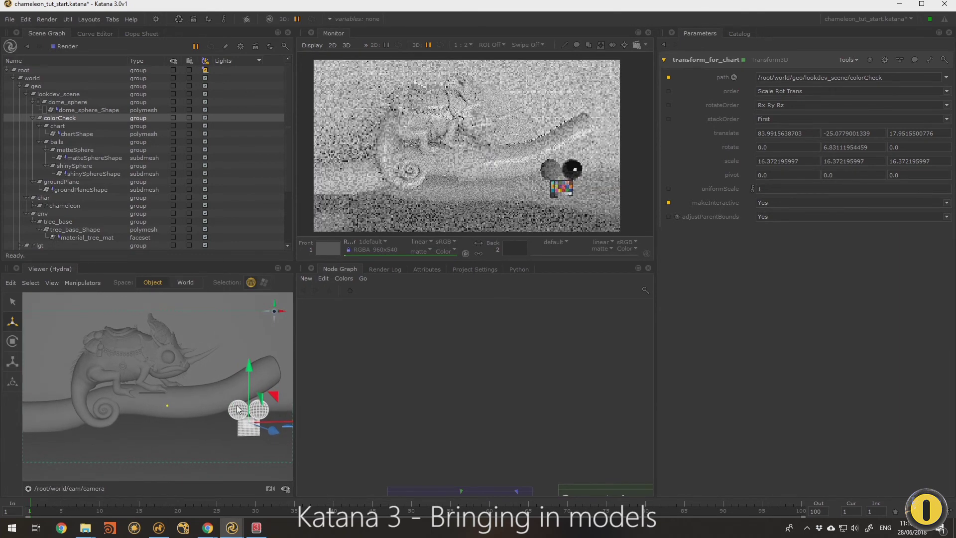
{"action": "middle_click_drag", "start_coordinate": [238, 401], "coordinate": [237, 405], "text": "alt"}
{"action": "right_click_drag", "start_coordinate": [237, 405], "coordinate": [223, 398], "text": "alt"}
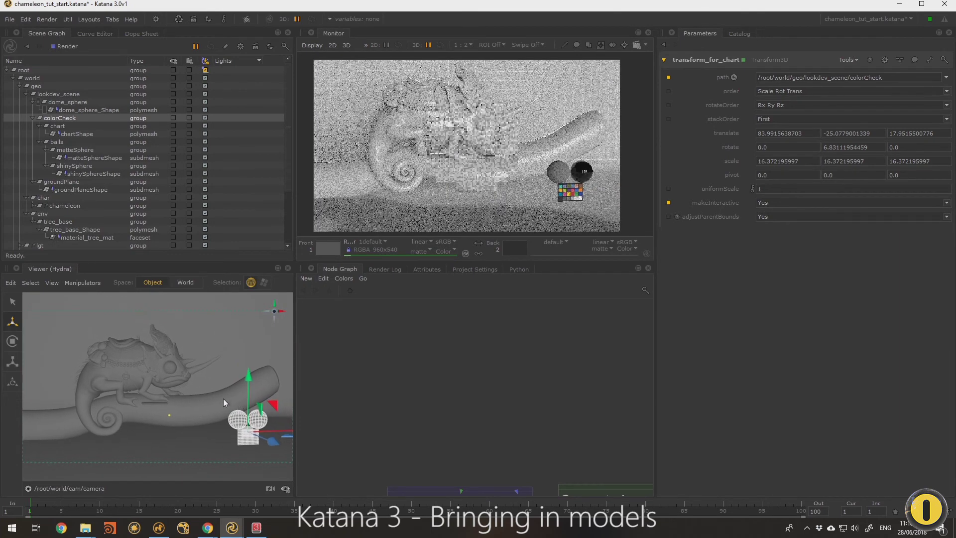
{"action": "mouse_move", "coordinate": [223, 398]}
{"action": "middle_mouse_down", "text": "alt"}
{"action": "mouse_move", "coordinate": [219, 391]}
{"action": "mouse_move", "coordinate": [241, 390]}
{"action": "mouse_move", "coordinate": [228, 386]}
{"action": "middle_mouse_up", "text": "alt"}
{"action": "right_click_drag", "start_coordinate": [228, 387], "coordinate": [234, 387], "text": "alt"}
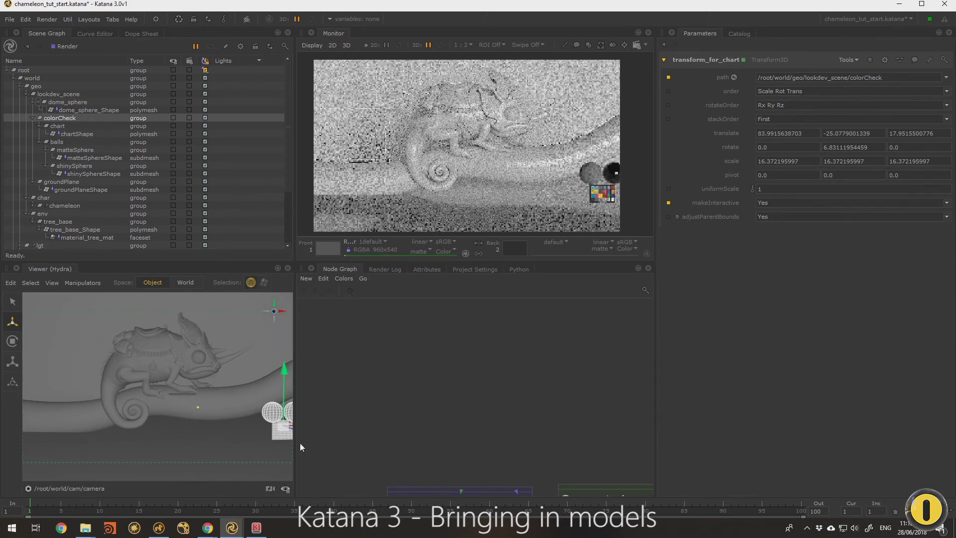
{"action": "mouse_move", "coordinate": [285, 426]}
{"action": "left_mouse_down"}
{"action": "mouse_move", "coordinate": [255, 428]}
{"action": "mouse_move", "coordinate": [293, 443]}
{"action": "mouse_move", "coordinate": [291, 432]}
{"action": "mouse_move", "coordinate": [283, 443]}
{"action": "left_mouse_up"}
{"action": "left_click_drag", "start_coordinate": [259, 368], "coordinate": [255, 376]}
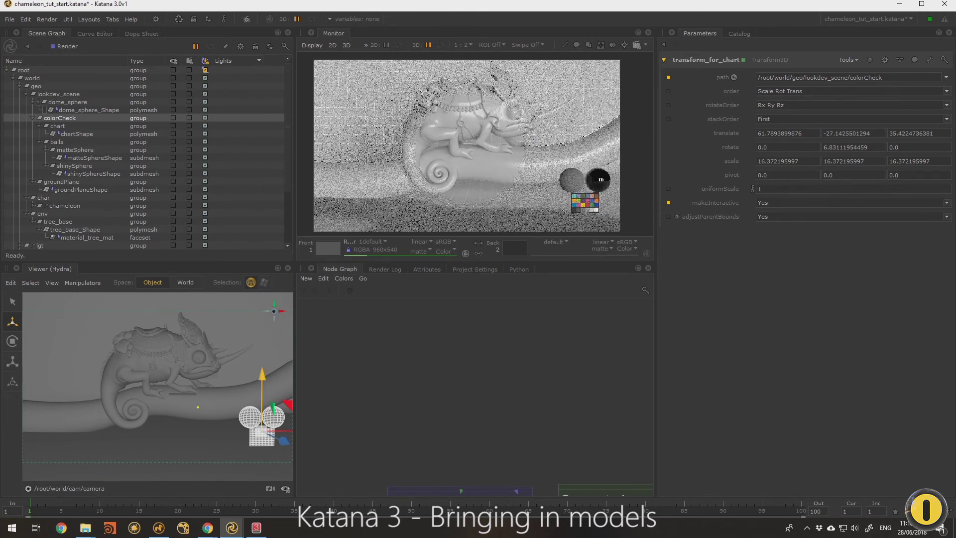
- Move the cham_geo and Transform3D nodes up in the GeometryIn group, lining cham_geo up with tree_geo
{"action": "scroll", "coordinate": [448, 459], "scroll_direction": "down", "scroll_amount": 3}
{"action": "middle_click_drag", "start_coordinate": [474, 468], "coordinate": [421, 339]}
{"action": "scroll", "coordinate": [450, 379], "scroll_direction": "up", "scroll_amount": 6}
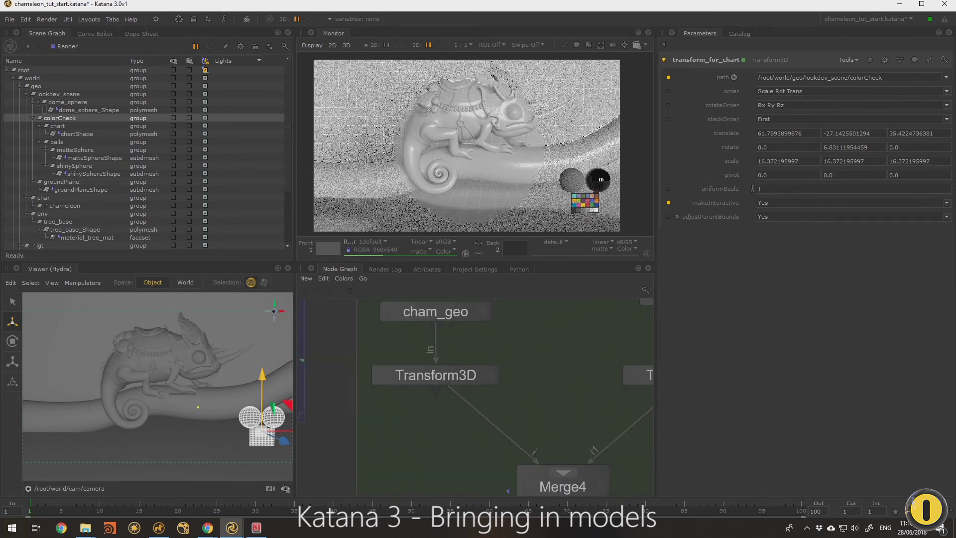
{"action": "middle_click_drag", "start_coordinate": [450, 380], "coordinate": [403, 420]}
{"action": "left_click_drag", "start_coordinate": [464, 321], "coordinate": [378, 419]}
{"action": "middle_click_drag", "start_coordinate": [610, 370], "coordinate": [510, 371]}
{"action": "left_click", "coordinate": [548, 424]}
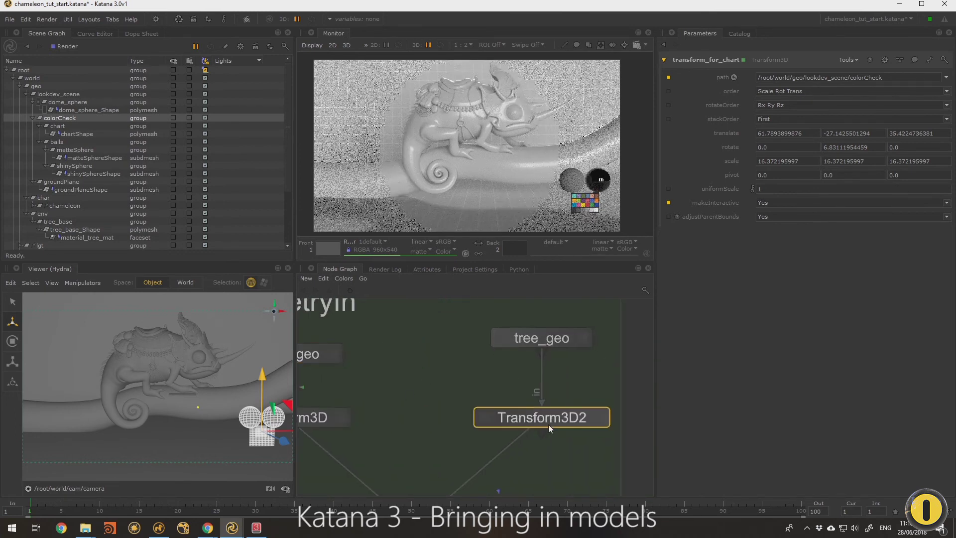
{"action": "left_click", "coordinate": [530, 341]}
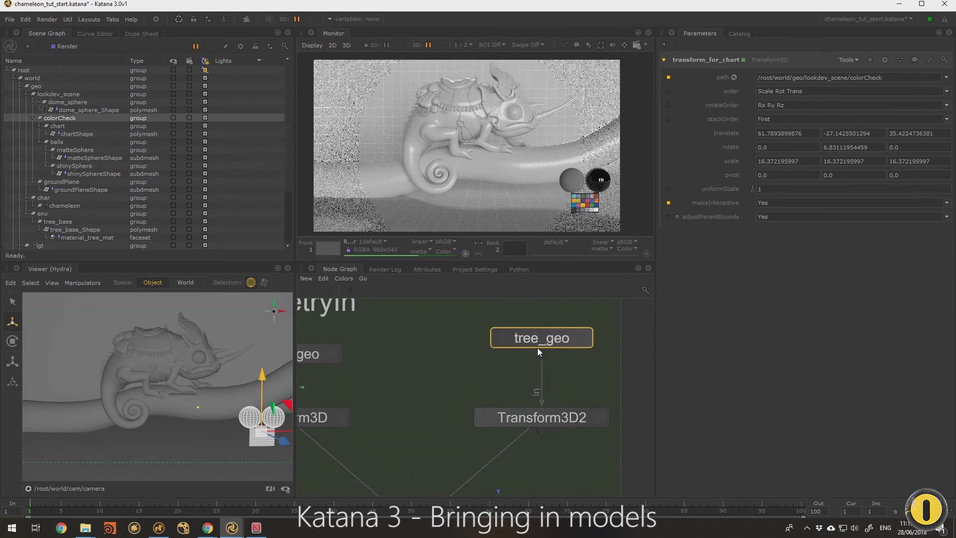
{"action": "middle_click_drag", "start_coordinate": [537, 347], "coordinate": [600, 344]}
{"action": "left_click_drag", "start_coordinate": [366, 357], "coordinate": [367, 340]}
{"action": "left_click_drag", "start_coordinate": [372, 413], "coordinate": [375, 397]}
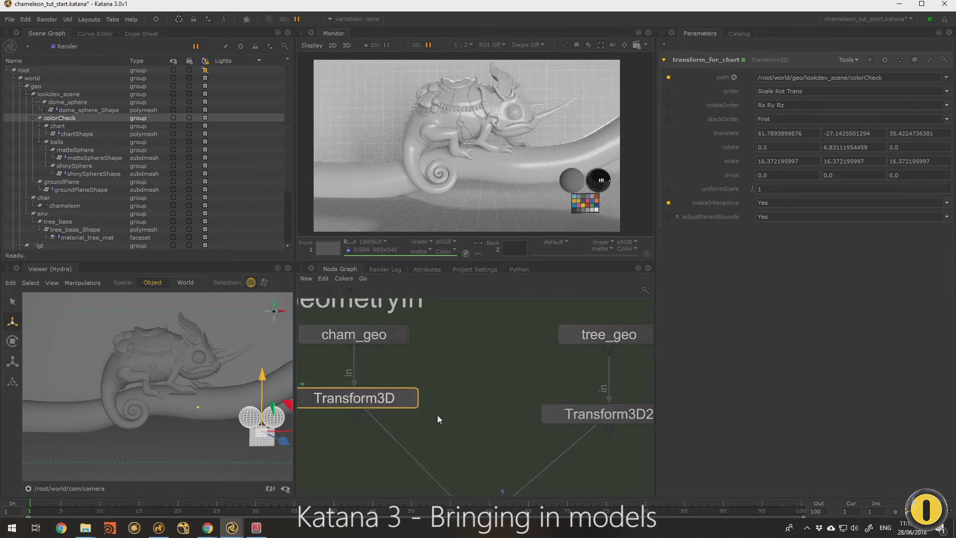
- Select the chameleon's meshes in the viewer and open a UV Viewer to inspect their UVs
{"action": "left_click", "coordinate": [151, 331]}
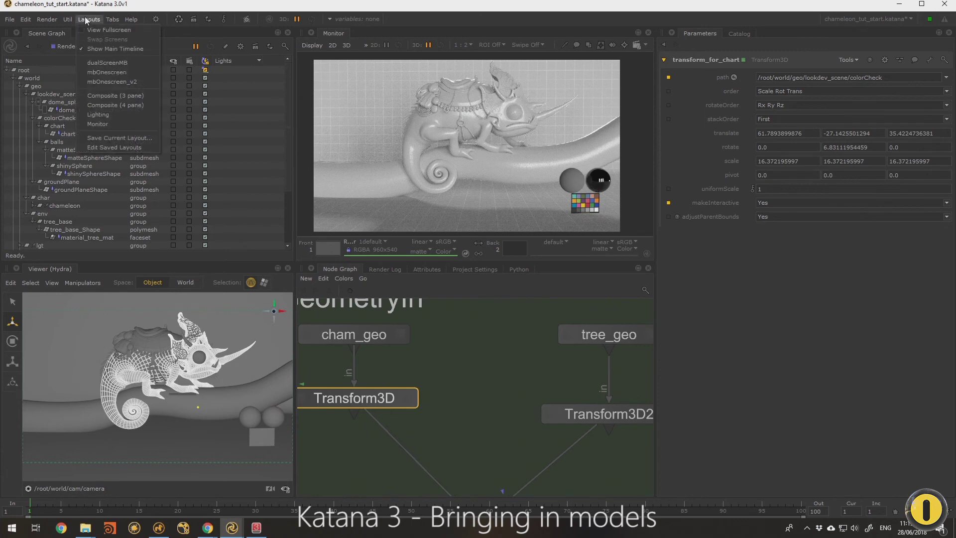
{"action": "left_click", "coordinate": [113, 19]}
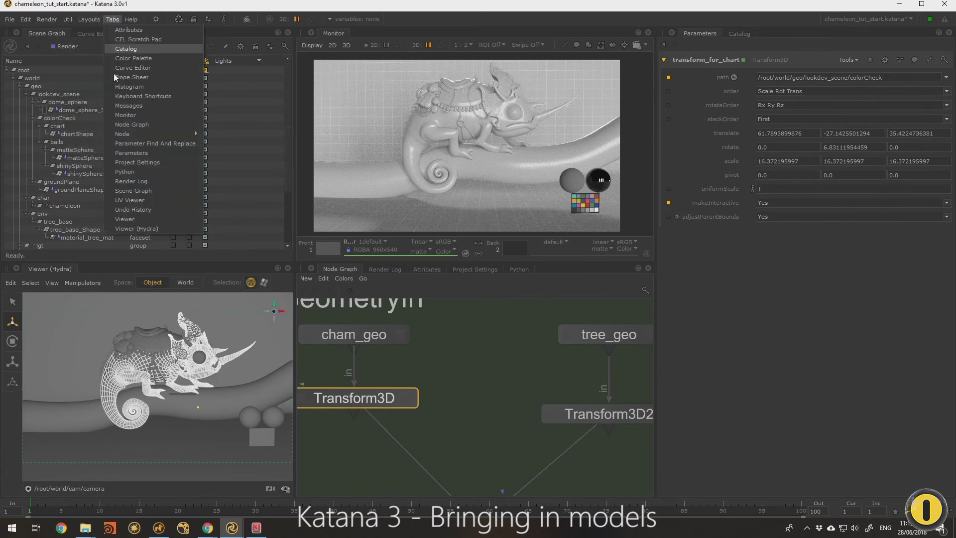
{"action": "left_click", "coordinate": [131, 200]}
{"action": "scroll", "coordinate": [385, 282], "scroll_direction": "down", "scroll_amount": 4}
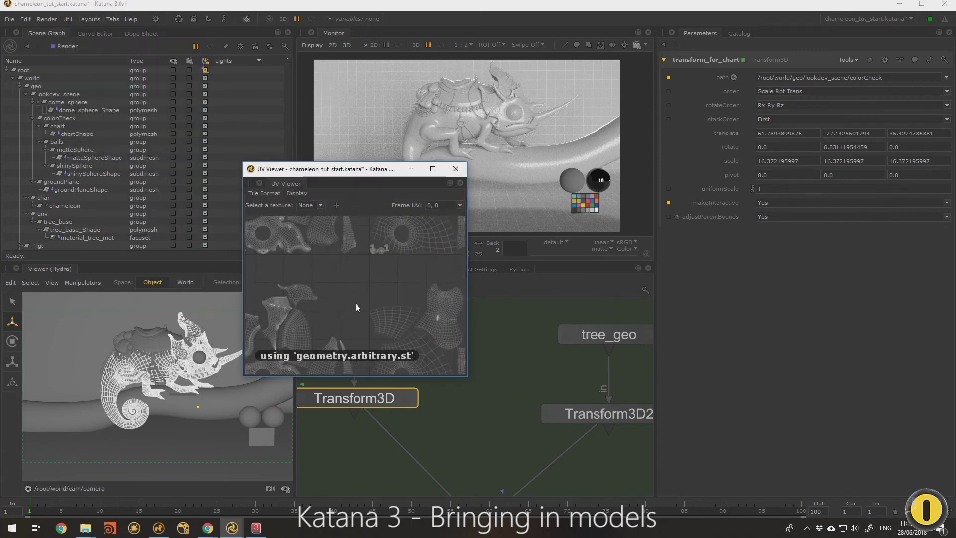
{"action": "scroll", "coordinate": [377, 304], "scroll_direction": "up", "scroll_amount": 2}
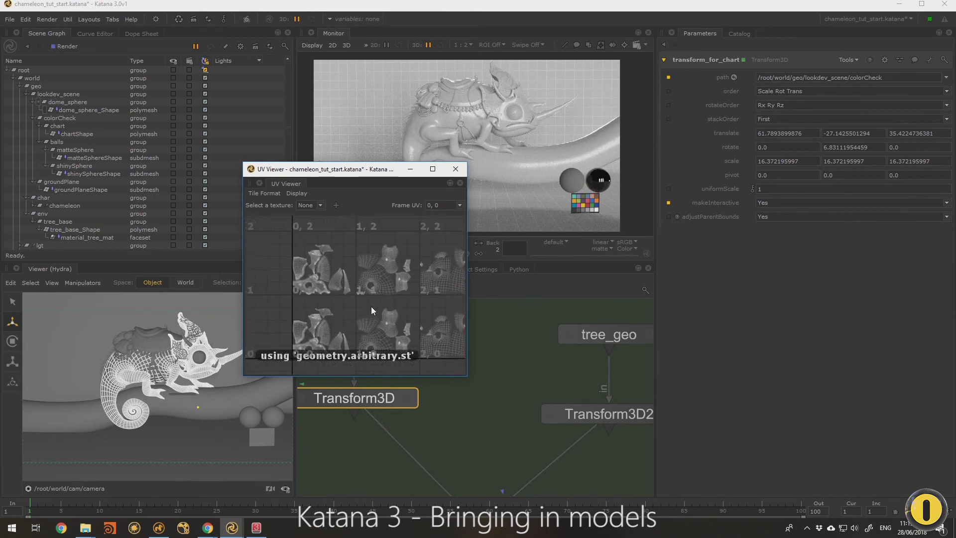
- Reselect the whole chameleon in the viewer and bring the floating UV Viewer window back to the front
{"action": "left_click", "coordinate": [236, 325]}
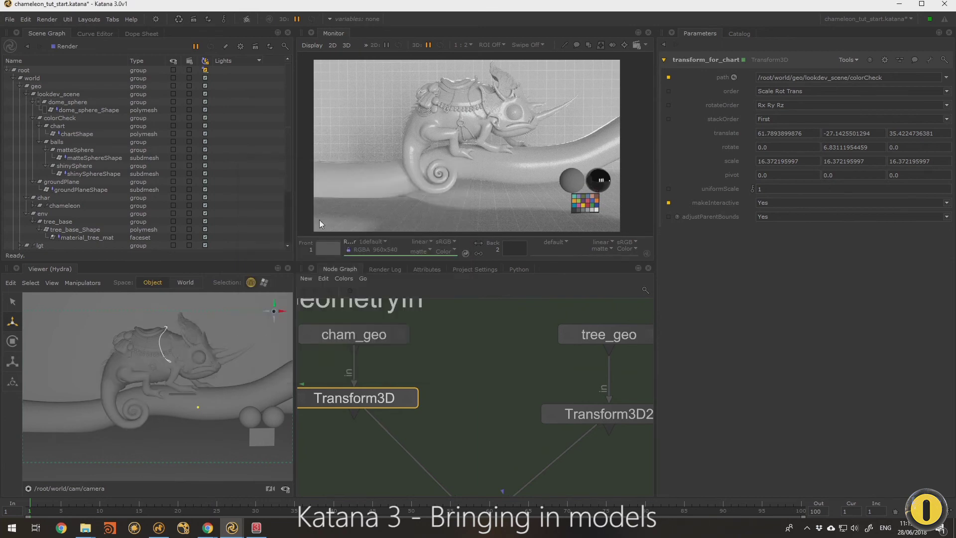
{"action": "key", "text": "alt+Tab"}
{"action": "scroll", "coordinate": [352, 258], "scroll_direction": "up", "scroll_amount": 3}
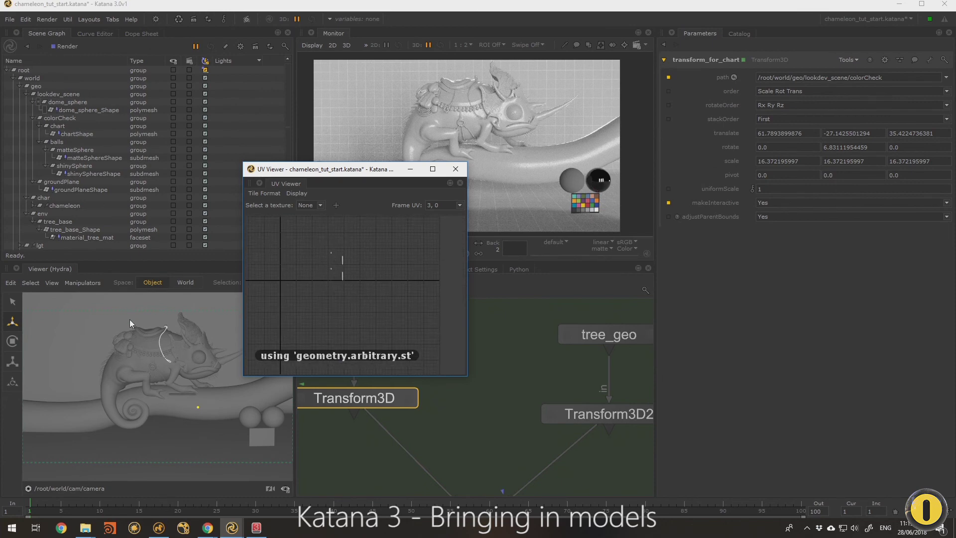
{"action": "left_click_drag", "start_coordinate": [130, 323], "coordinate": [175, 355]}
{"action": "key", "text": "alt+Tab"}
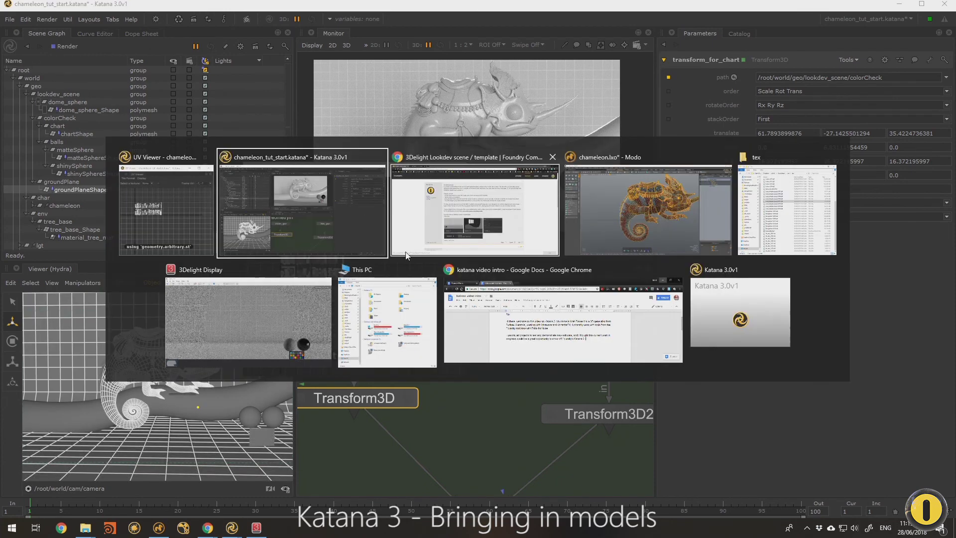
{"action": "left_click", "coordinate": [217, 199]}
{"action": "key", "text": "alt+Tab"}
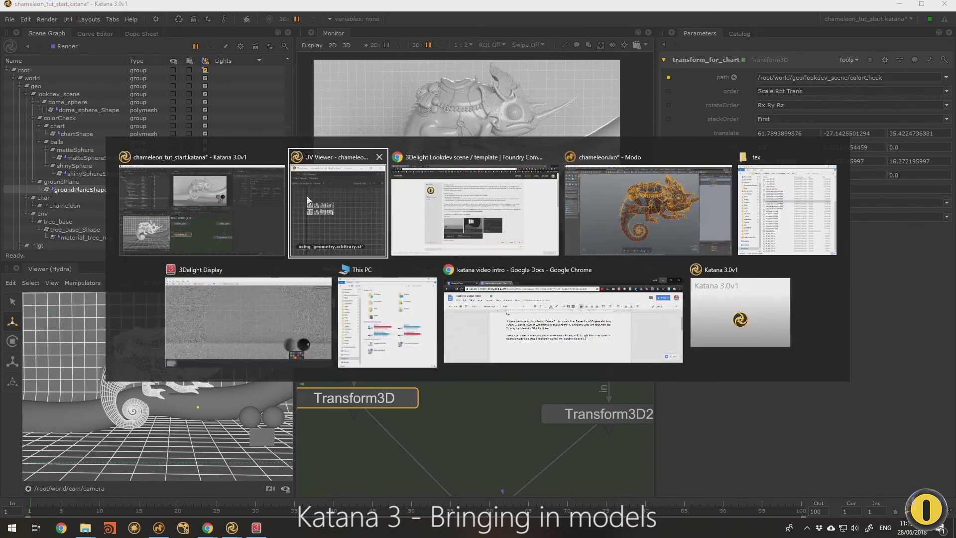
{"action": "left_click", "coordinate": [307, 196]}
- Dock the UV Viewer beside the Monitor and examine the chameleon's UV tiles there
{"action": "left_click_drag", "start_coordinate": [377, 169], "coordinate": [407, 178]}
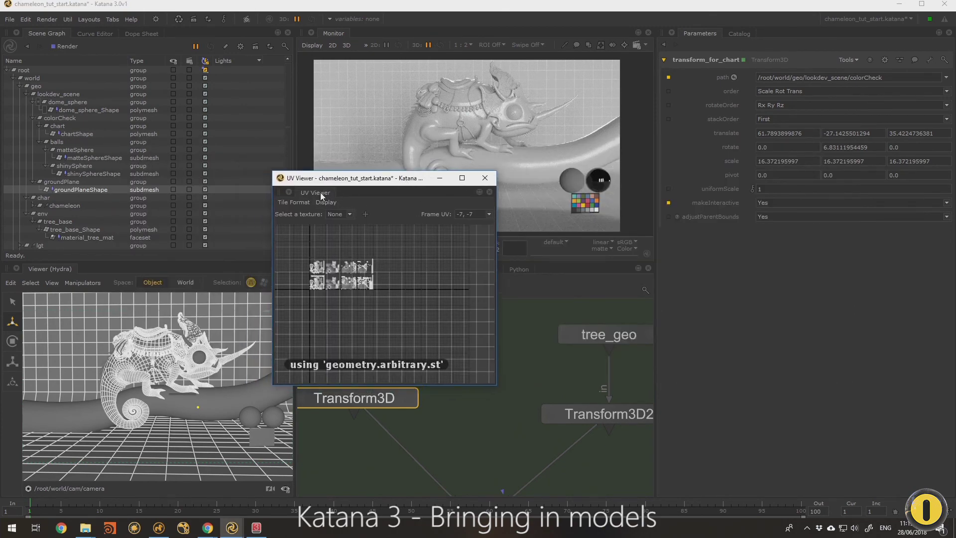
{"action": "mouse_move", "coordinate": [321, 195]}
{"action": "left_mouse_down"}
{"action": "mouse_move", "coordinate": [442, 283]}
{"action": "mouse_move", "coordinate": [567, 269]}
{"action": "mouse_move", "coordinate": [792, 13]}
{"action": "mouse_move", "coordinate": [479, 100]}
{"action": "mouse_move", "coordinate": [419, 34]}
{"action": "mouse_move", "coordinate": [387, 48]}
{"action": "left_mouse_up"}
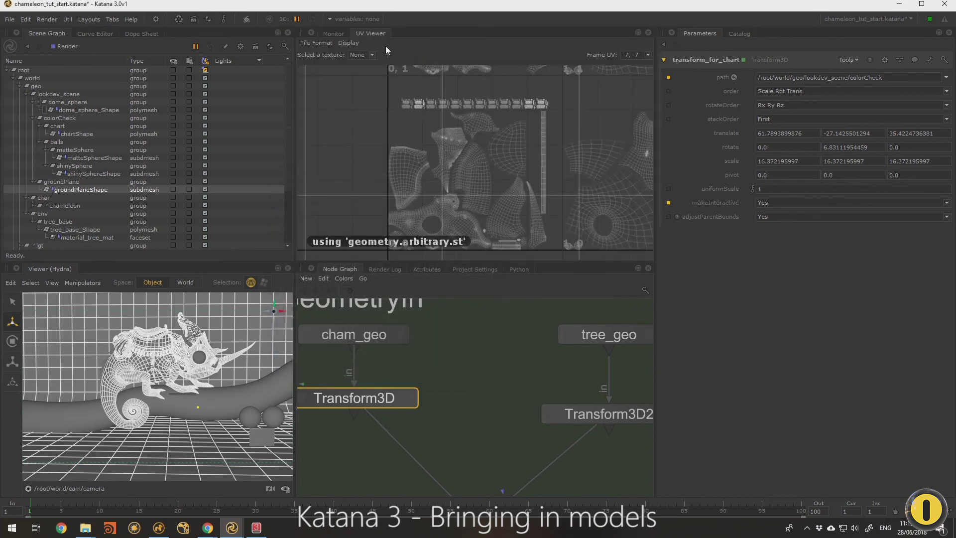
{"action": "middle_click_drag", "start_coordinate": [518, 114], "coordinate": [438, 169]}
{"action": "scroll", "coordinate": [481, 157], "scroll_direction": "down", "scroll_amount": 4}
{"action": "middle_click_drag", "start_coordinate": [514, 172], "coordinate": [455, 159]}
{"action": "scroll", "coordinate": [485, 148], "scroll_direction": "up", "scroll_amount": 2}
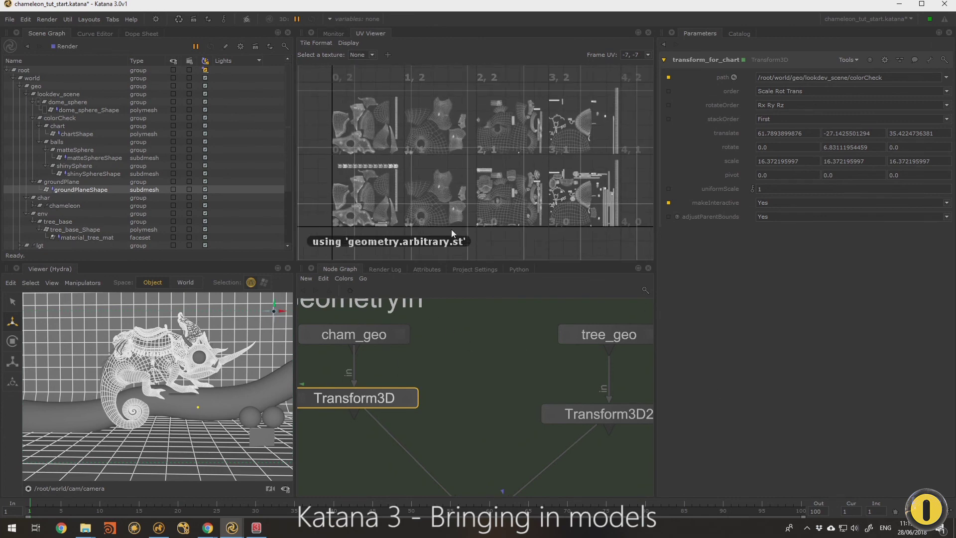
{"action": "middle_click_drag", "start_coordinate": [530, 142], "coordinate": [524, 162]}
- Move the Transform3D2 node level with Transform3D in the GeometryIn group
{"action": "left_click", "coordinate": [89, 19]}
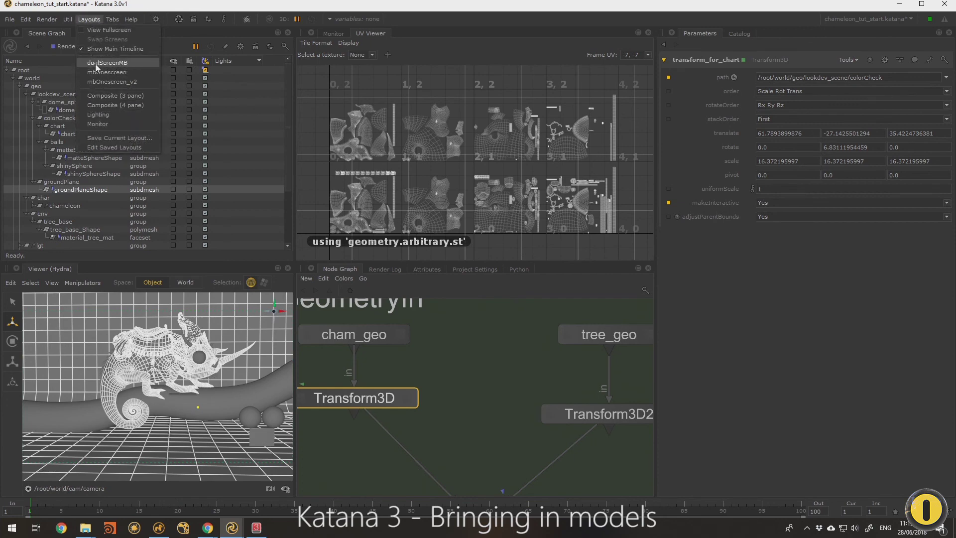
{"action": "left_click", "coordinate": [532, 353]}
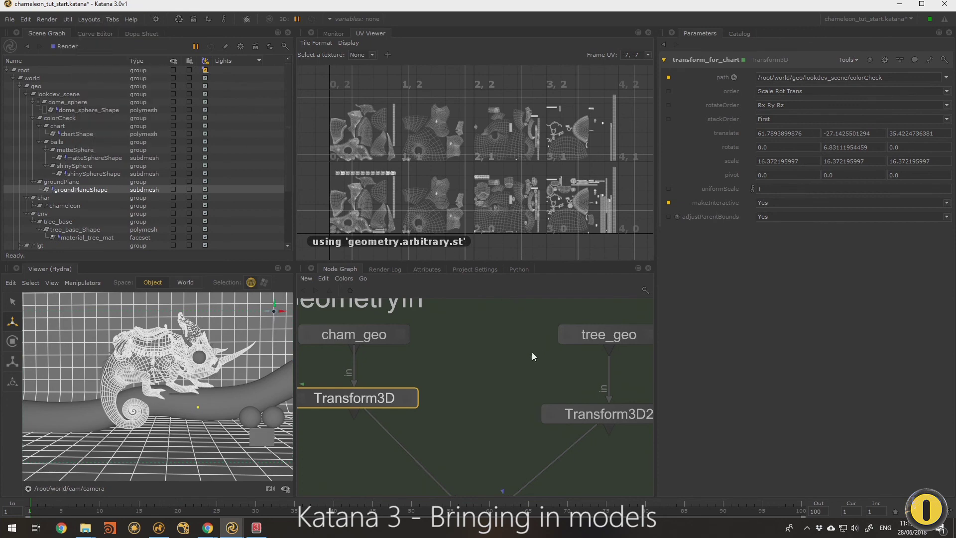
{"action": "left_click", "coordinate": [608, 395]}
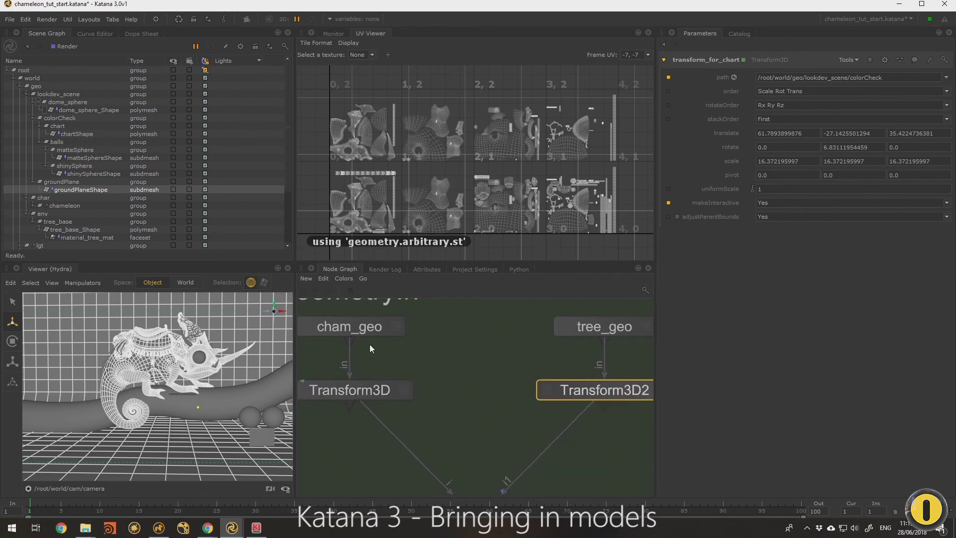
{"action": "middle_click_drag", "start_coordinate": [511, 479], "coordinate": [479, 410]}
{"action": "scroll", "coordinate": [481, 401], "scroll_direction": "down", "scroll_amount": 3}
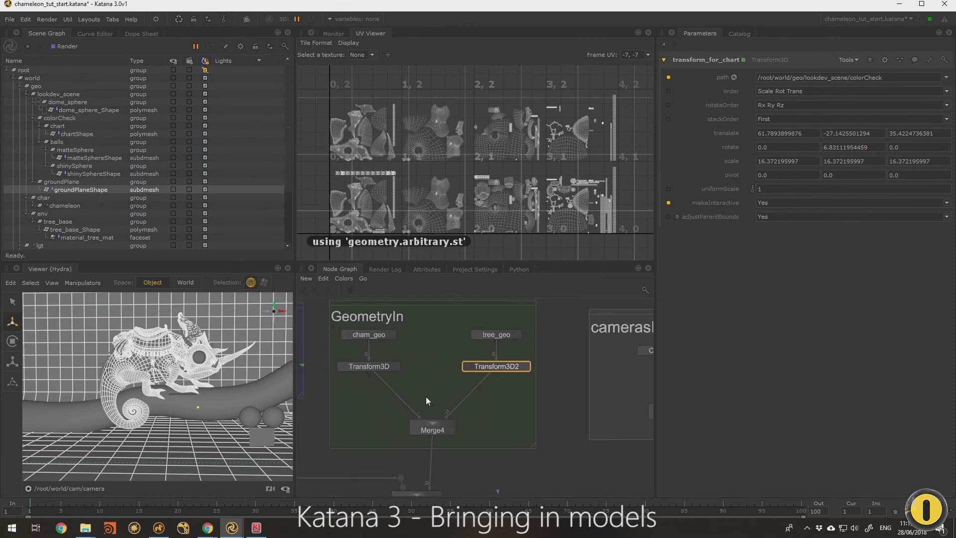
{"action": "left_click", "coordinate": [502, 336]}
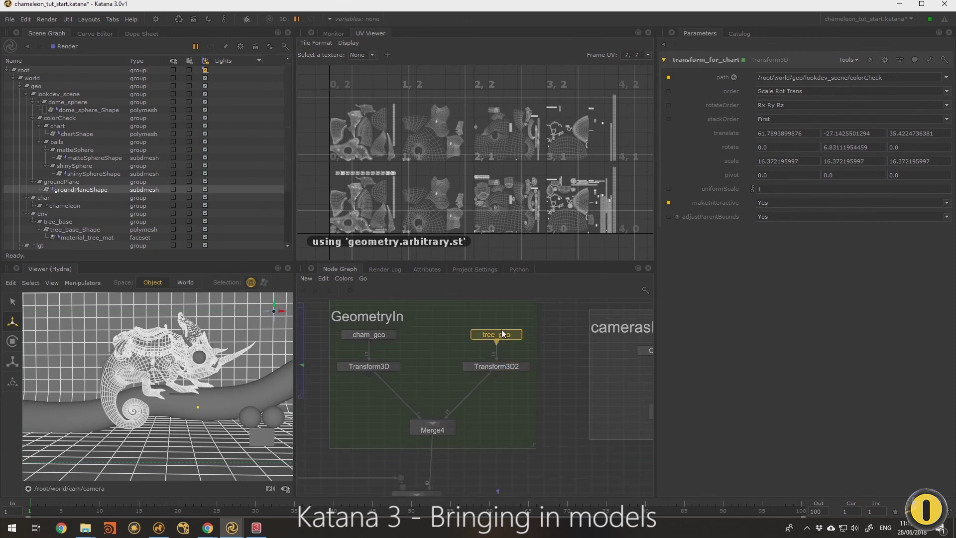
{"action": "scroll", "coordinate": [528, 457], "scroll_direction": "down", "scroll_amount": 5}
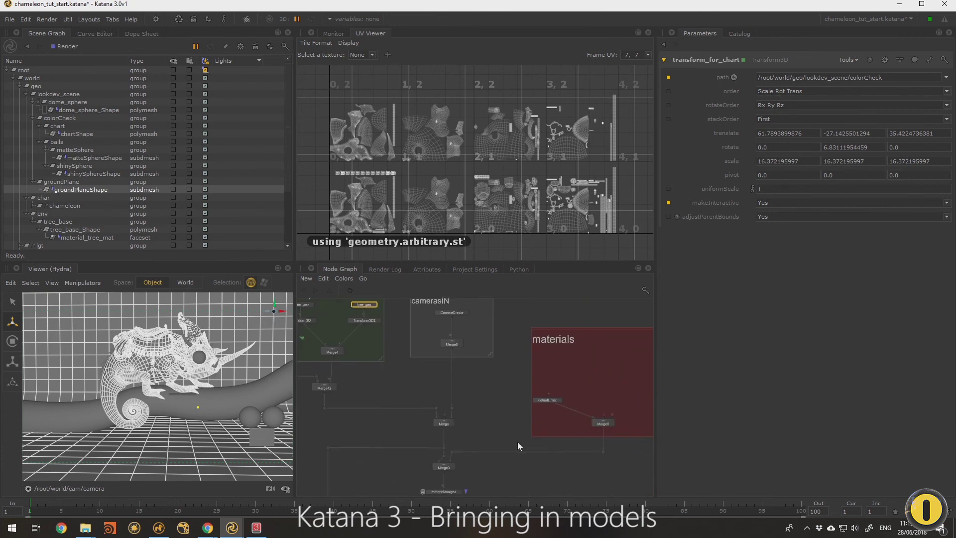